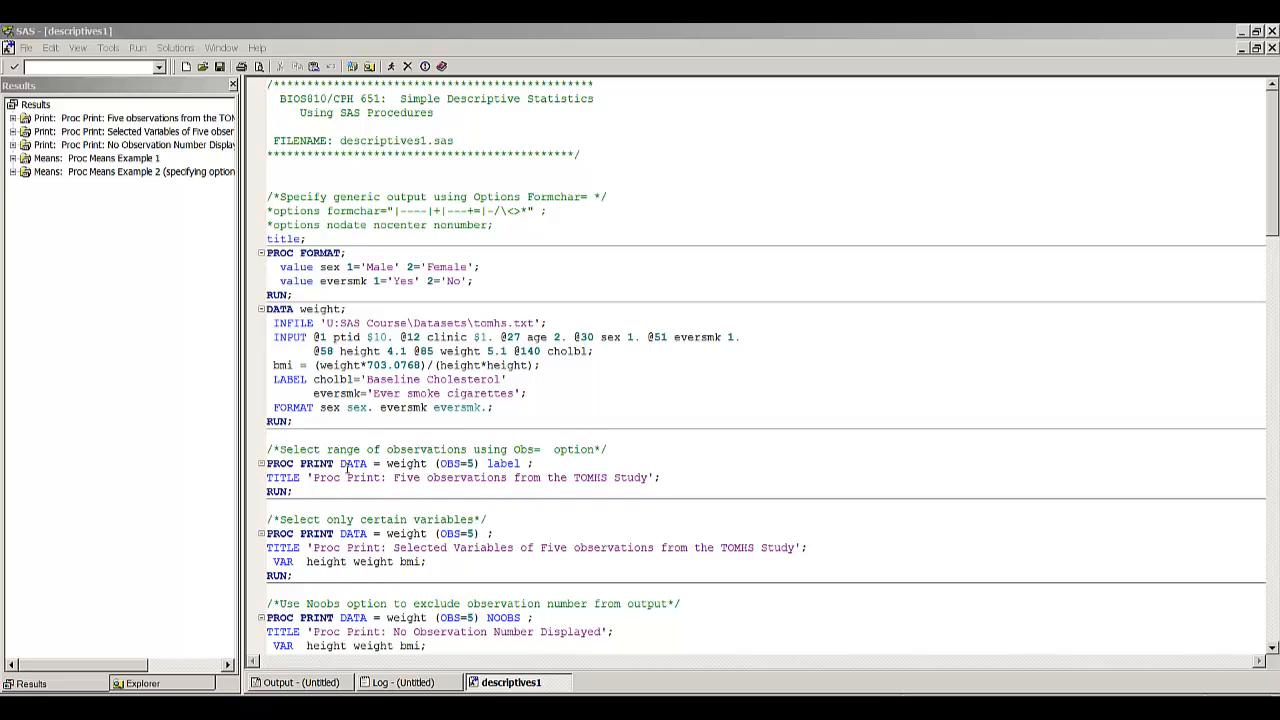
- Run the program from the title statement through the first PROC PRINT, covering the formats, the weight data set and the five-observation listing
{"action": "left_click", "coordinate": [309, 494]}
{"action": "left_click", "coordinate": [268, 239]}
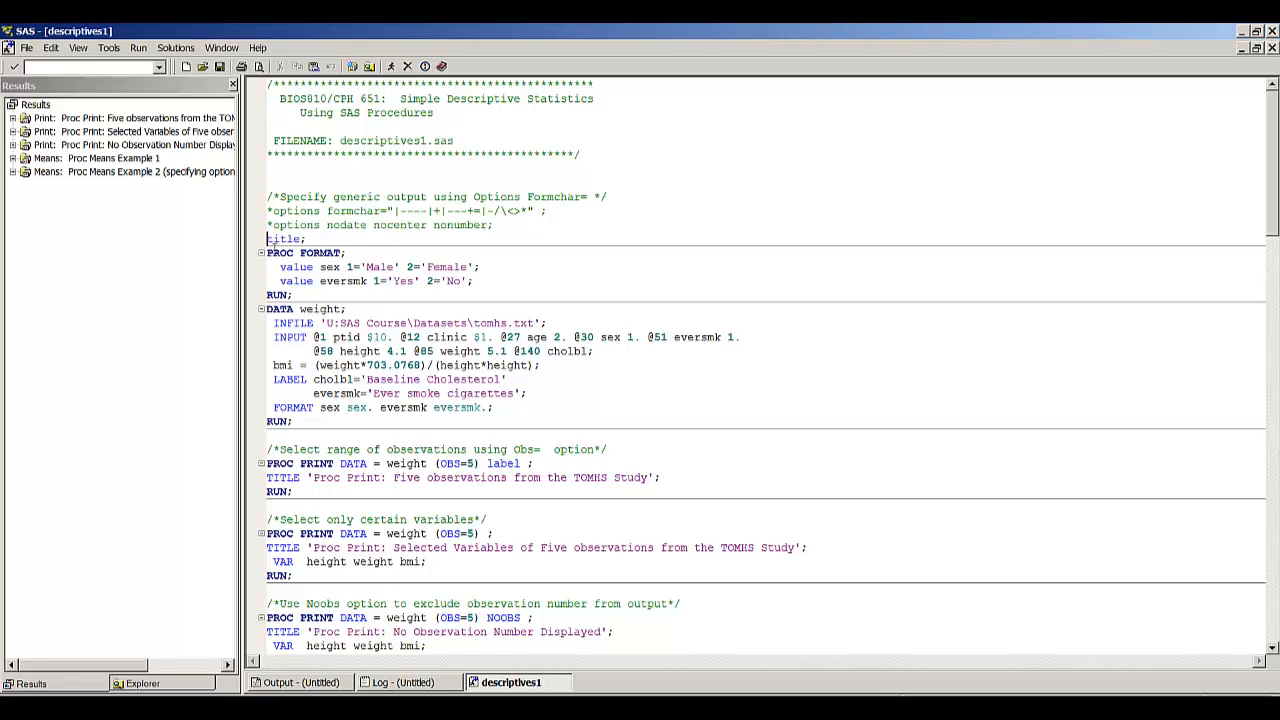
{"action": "key", "text": "shift+Down"}
{"action": "key", "text": "shift+Down"}
{"action": "key", "text": "shift+Down"}
{"action": "key", "text": "shift+Down"}
{"action": "key", "text": "shift+Down"}
{"action": "key", "text": "shift+Down"}
{"action": "key", "text": "shift+Down"}
{"action": "key", "text": "shift+Down"}
{"action": "key", "text": "shift+Down"}
{"action": "key", "text": "shift+Down"}
{"action": "key", "text": "shift+Down"}
{"action": "key", "text": "shift+Down"}
{"action": "key", "text": "shift+Down"}
{"action": "key", "text": "shift+Down"}
{"action": "key", "text": "shift+Down"}
{"action": "key", "text": "shift+Down"}
{"action": "key", "text": "shift+Down"}
{"action": "key", "text": "shift+Down"}
{"action": "key", "text": "shift+Down"}
{"action": "key", "text": "F8"}
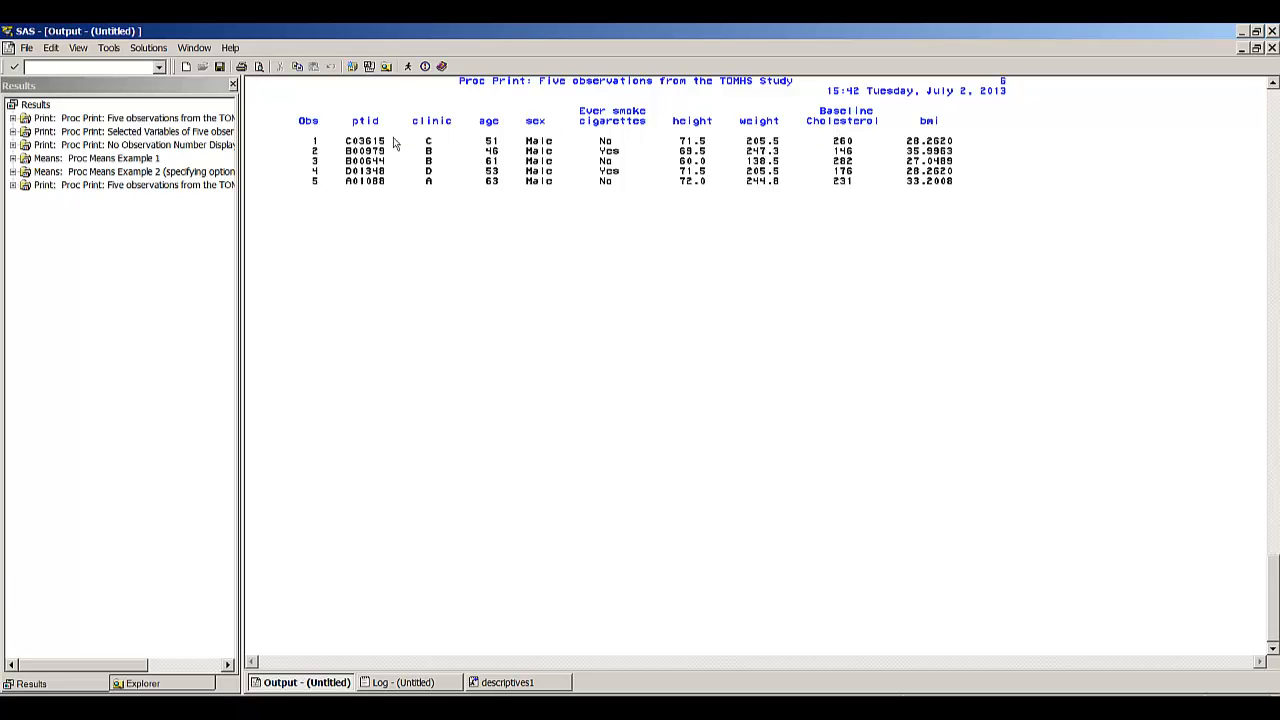
- Check the log of that run and submit the PROC PRINT step for only height, weight and bmi
{"action": "left_click", "coordinate": [420, 685]}
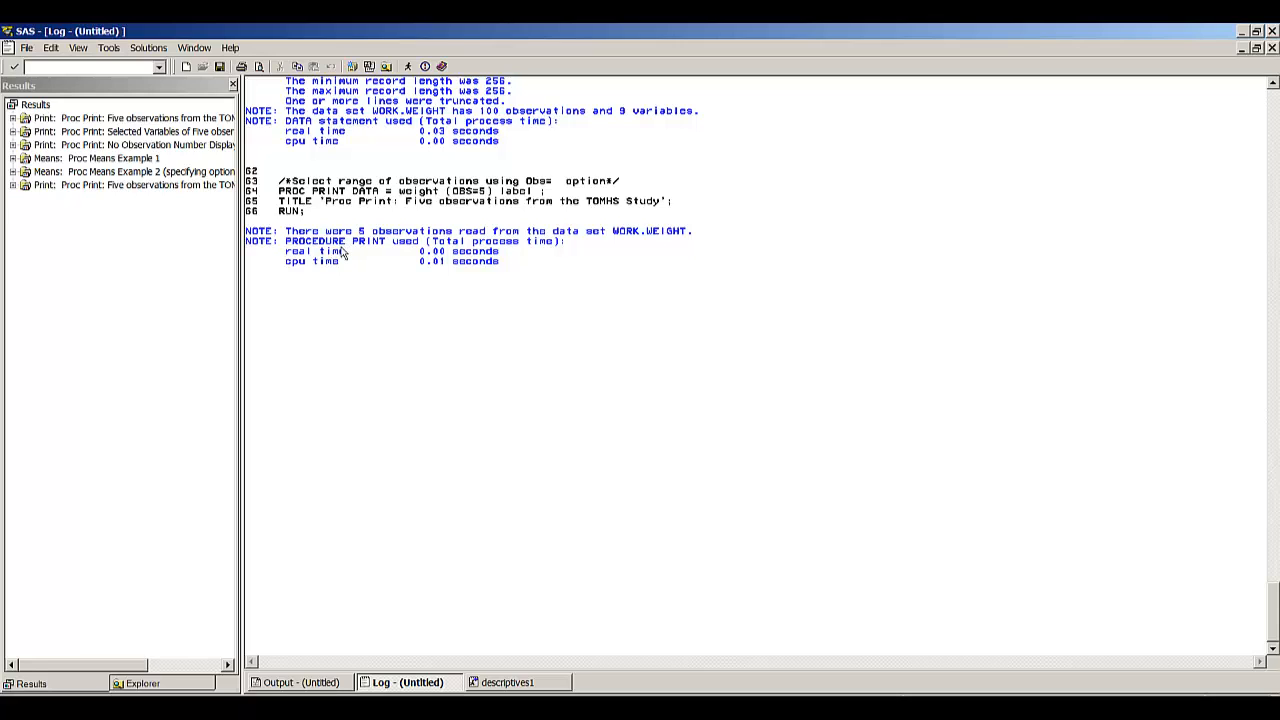
{"action": "scroll", "coordinate": [341, 252], "scroll_direction": "up", "scroll_amount": 1}
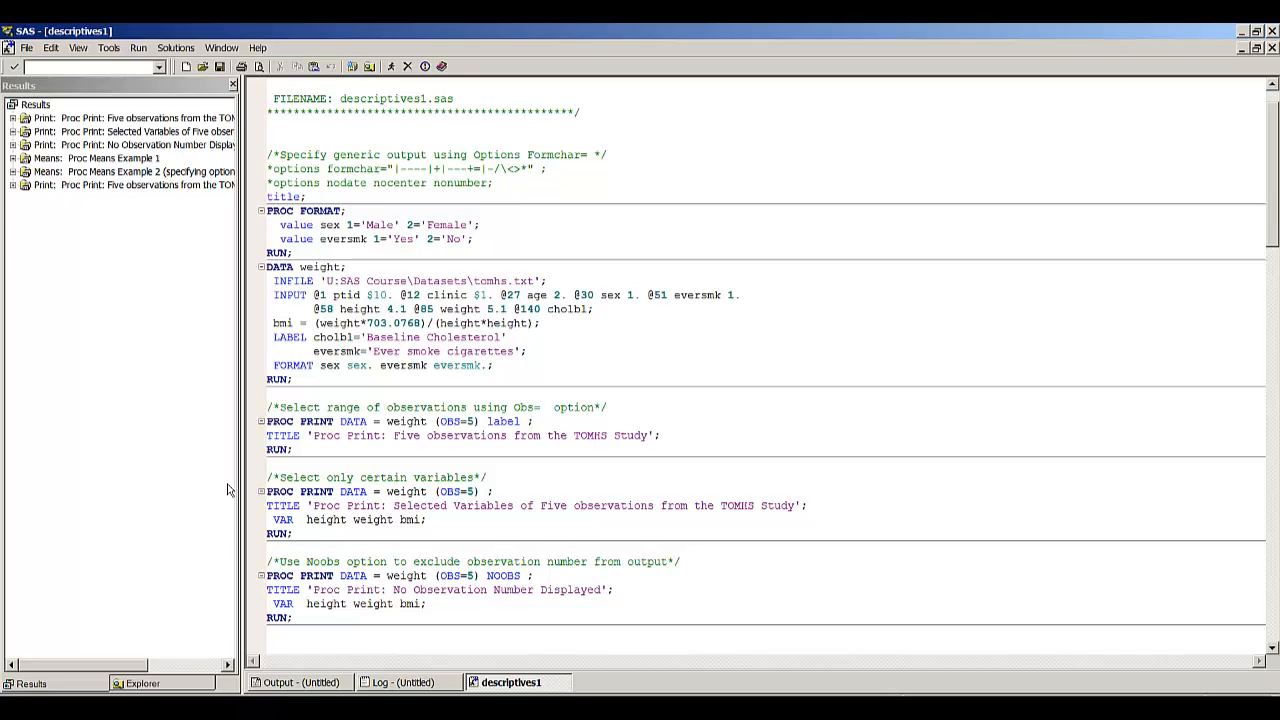
{"action": "key", "text": "F8"}
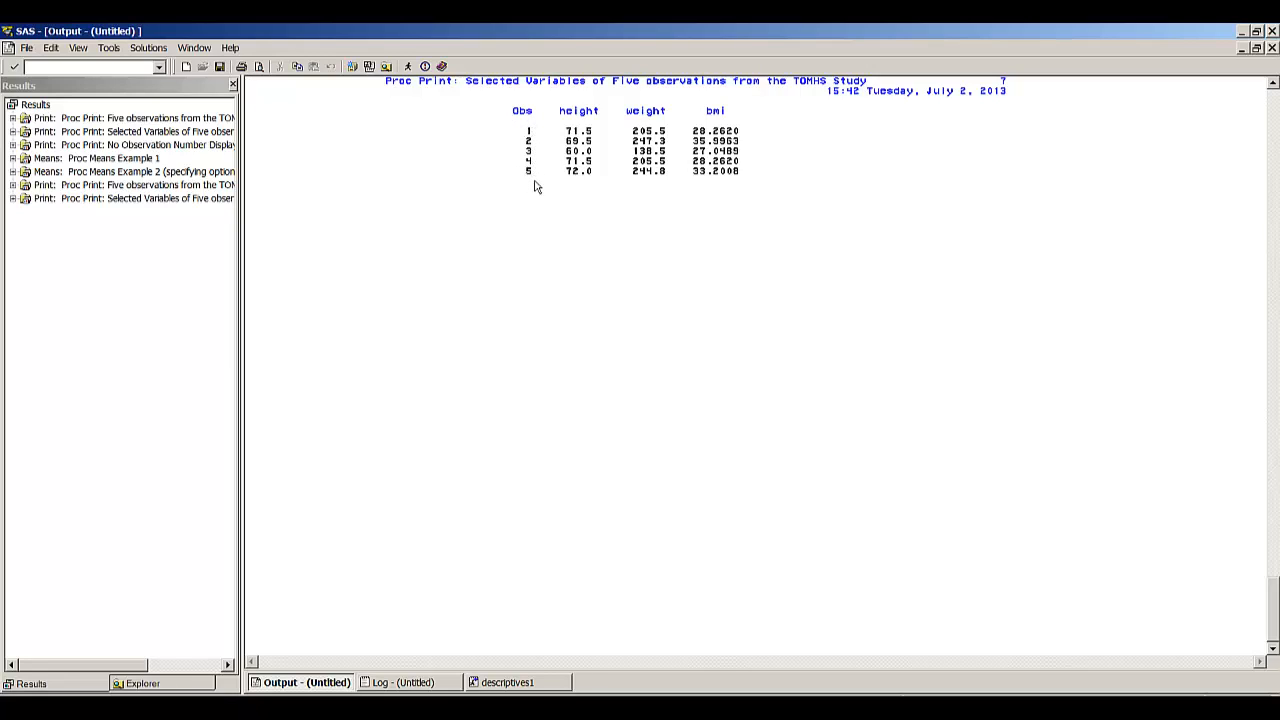
- Run the PROC PRINT step with the NOOBS option and compare its output with the previous listing
{"action": "left_click", "coordinate": [508, 683]}
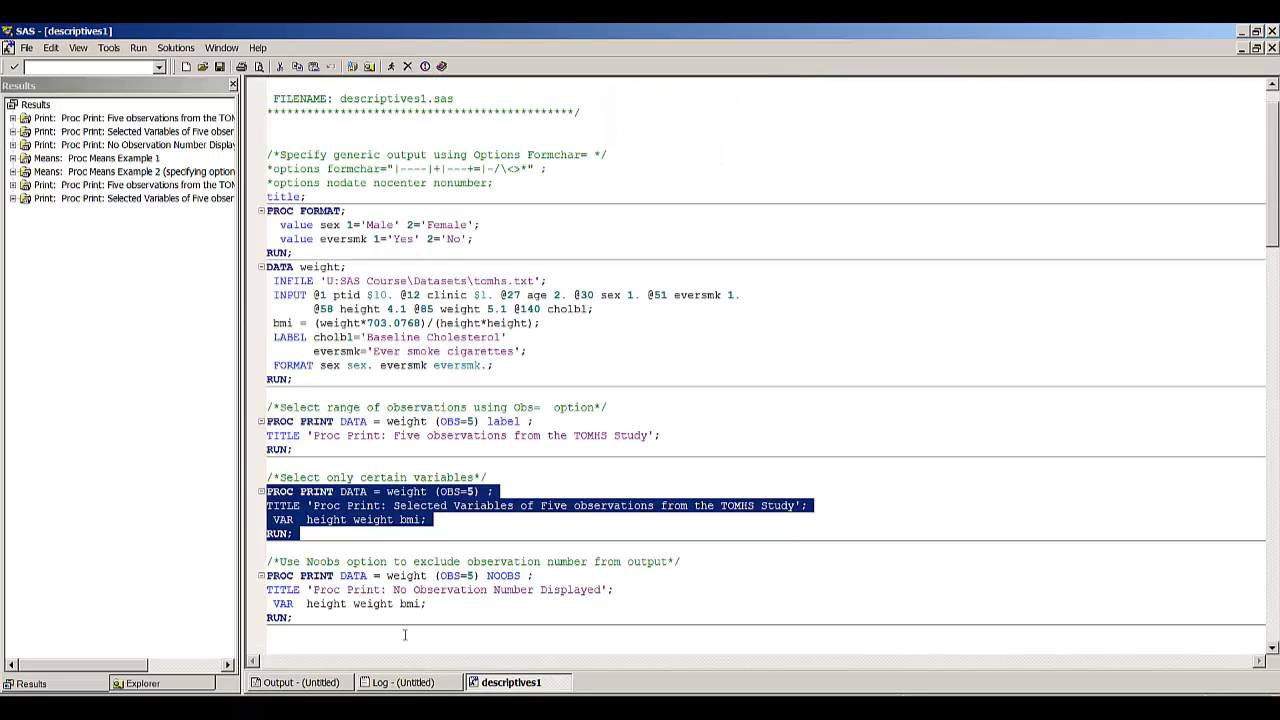
{"action": "left_click", "coordinate": [274, 570]}
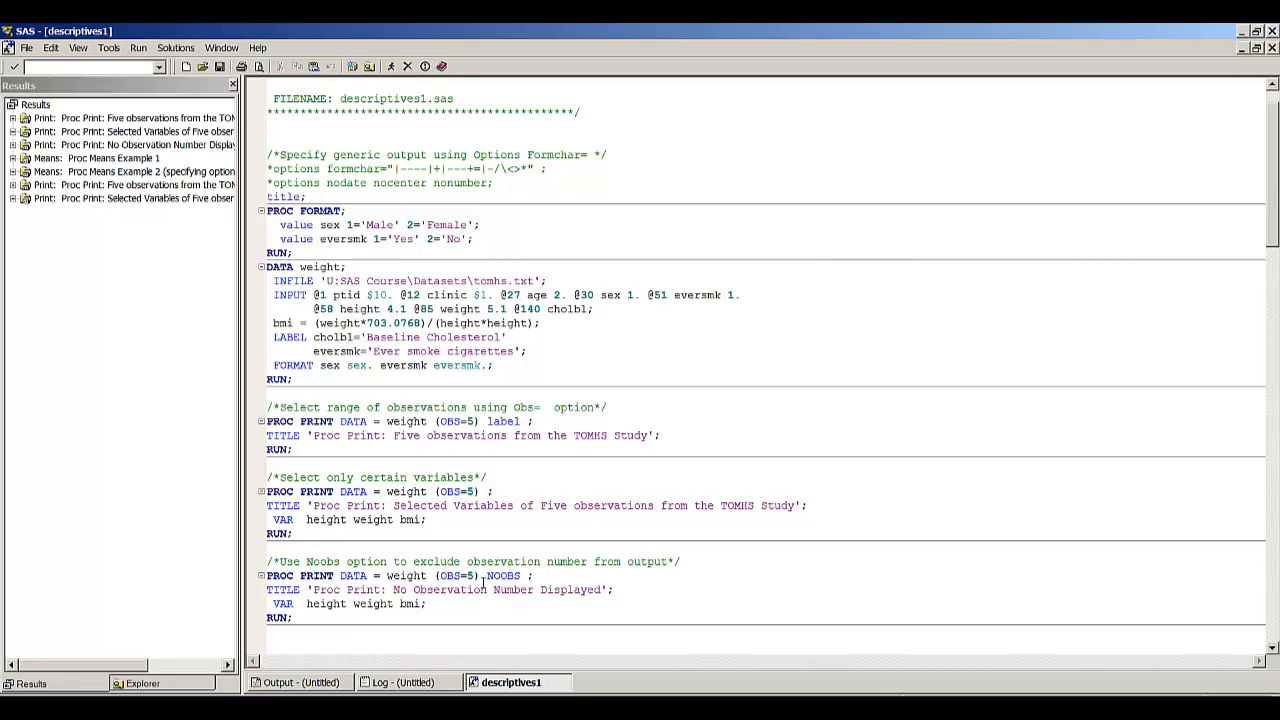
{"action": "key", "text": "F8"}
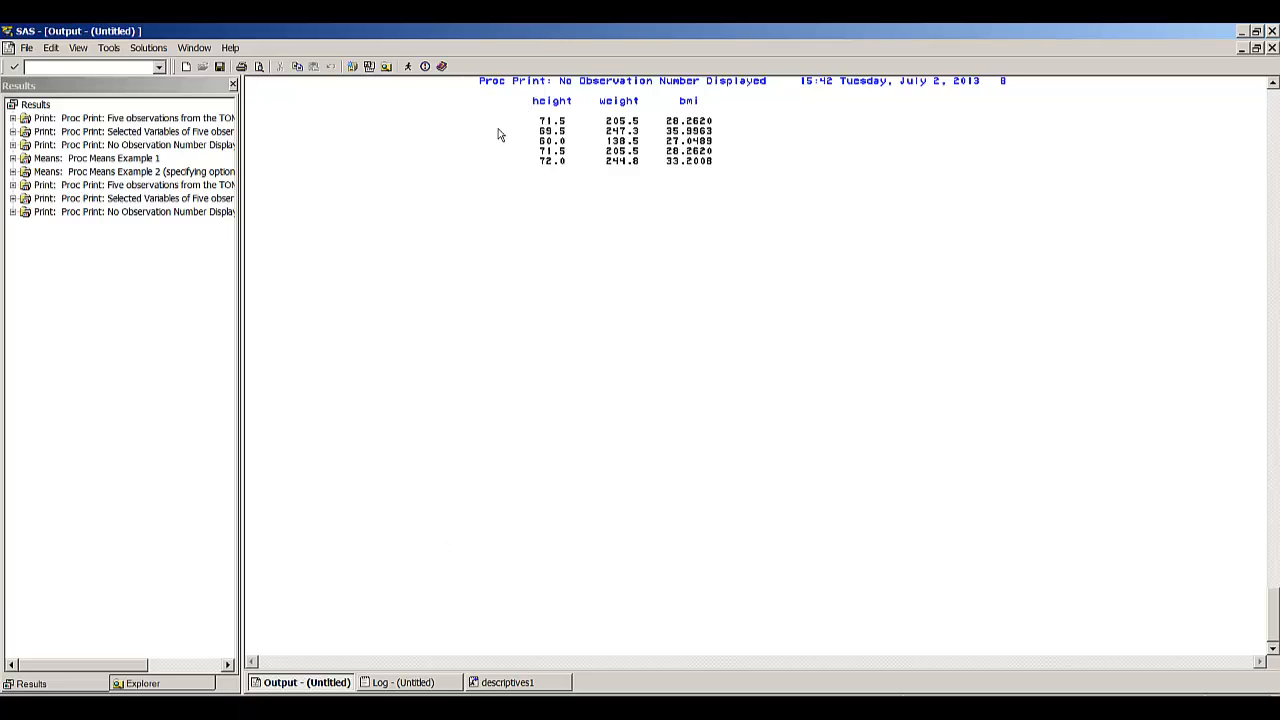
{"action": "key", "text": "Page_Up"}
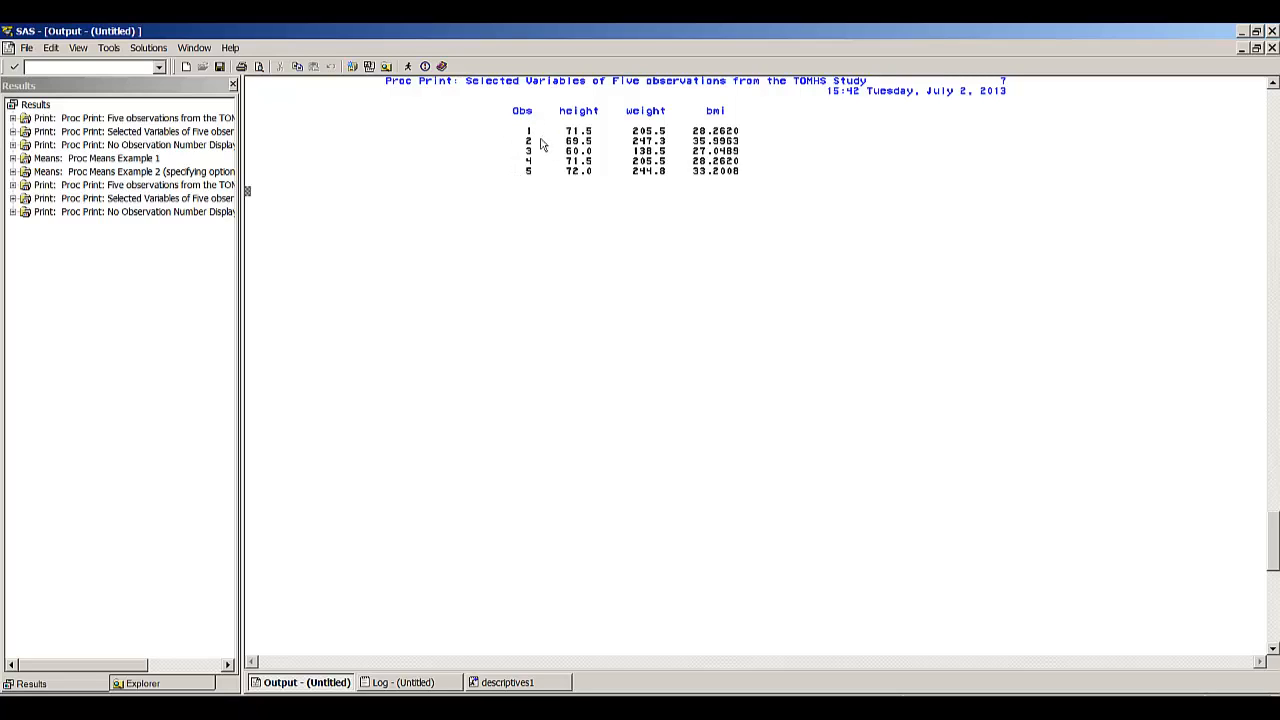
{"action": "key", "text": "Page_Down"}
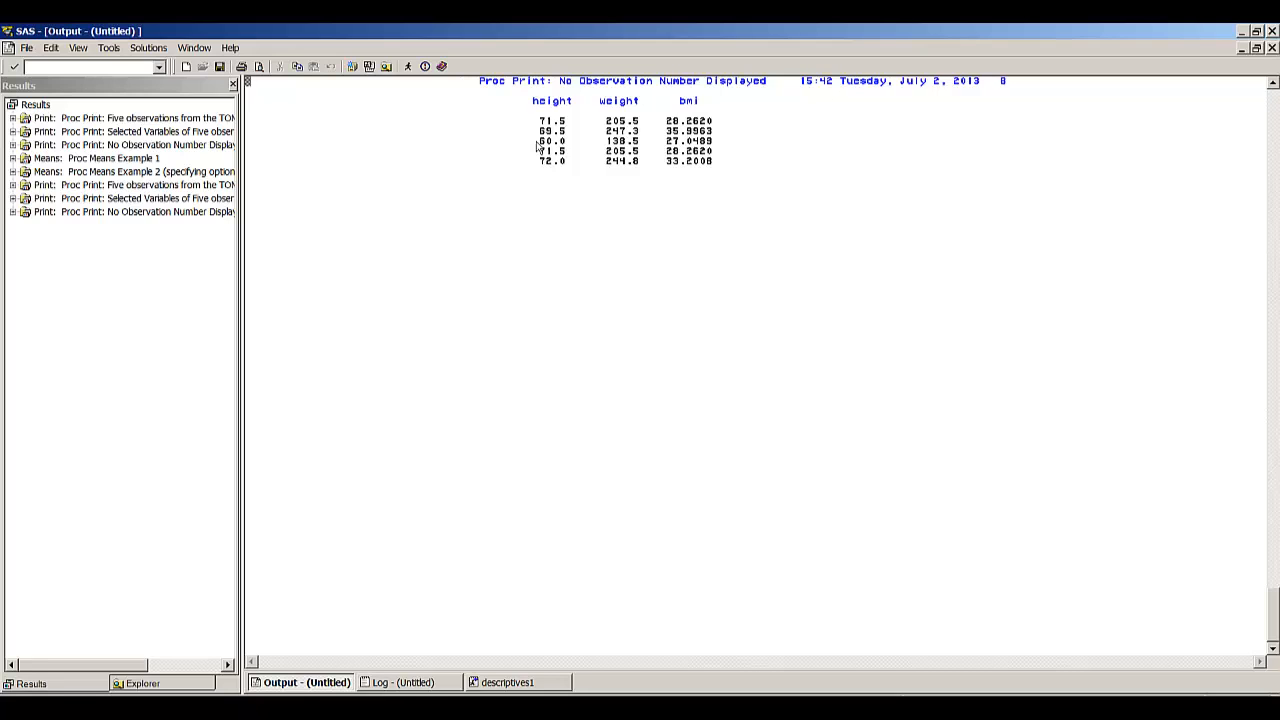
- Run the Proc Means Example 1 step to get default statistics for height, weight and bmi
{"action": "left_click", "coordinate": [507, 682]}
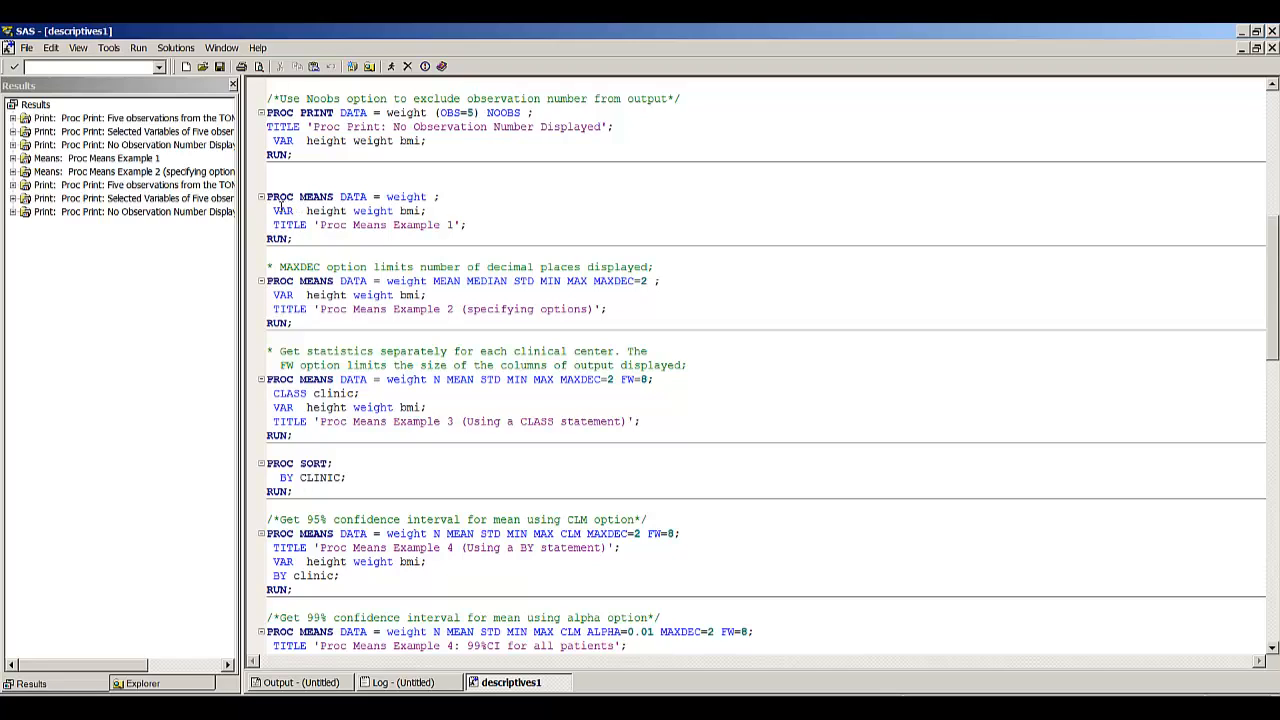
{"action": "left_click", "coordinate": [250, 201]}
{"action": "key", "text": "shift+Down"}
{"action": "key", "text": "shift+Down"}
{"action": "key", "text": "shift+Down"}
{"action": "key", "text": "shift+Down"}
{"action": "key", "text": "F8"}
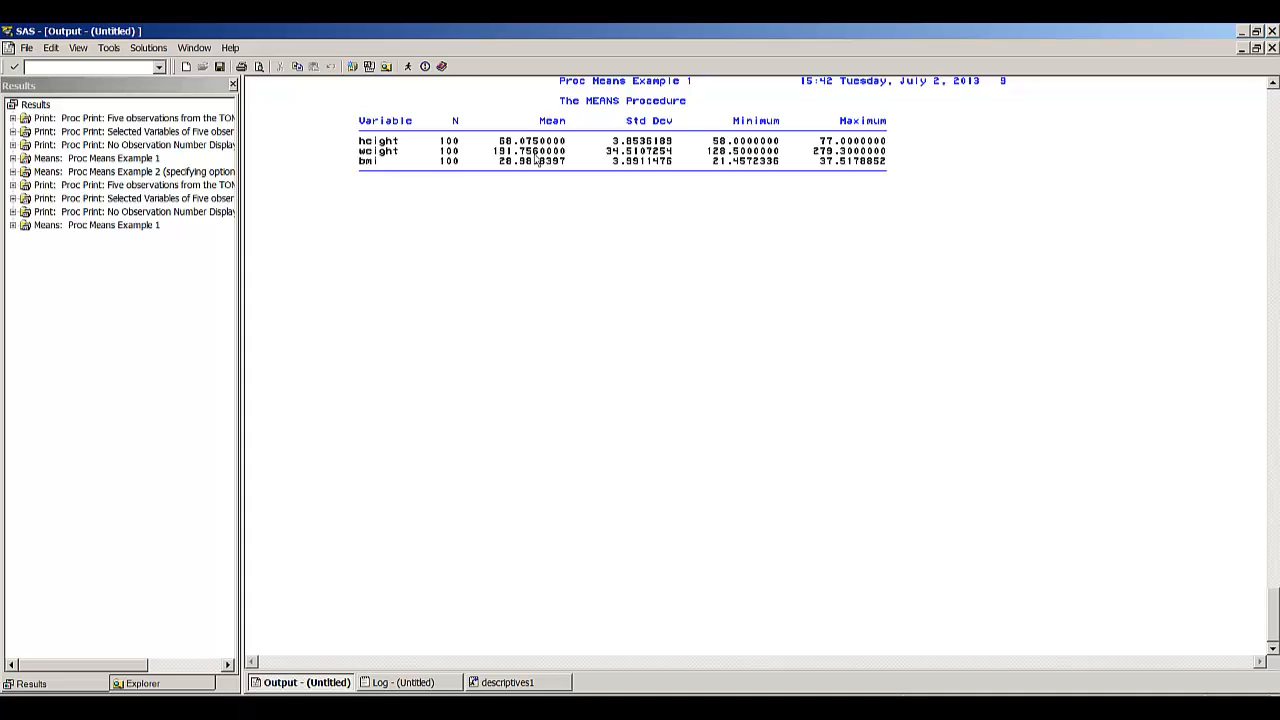
- Run the Proc Means Example 2 step with MEAN, MEDIAN, STD, MIN, MAX and MAXDEC=2
{"action": "left_click", "coordinate": [509, 682]}
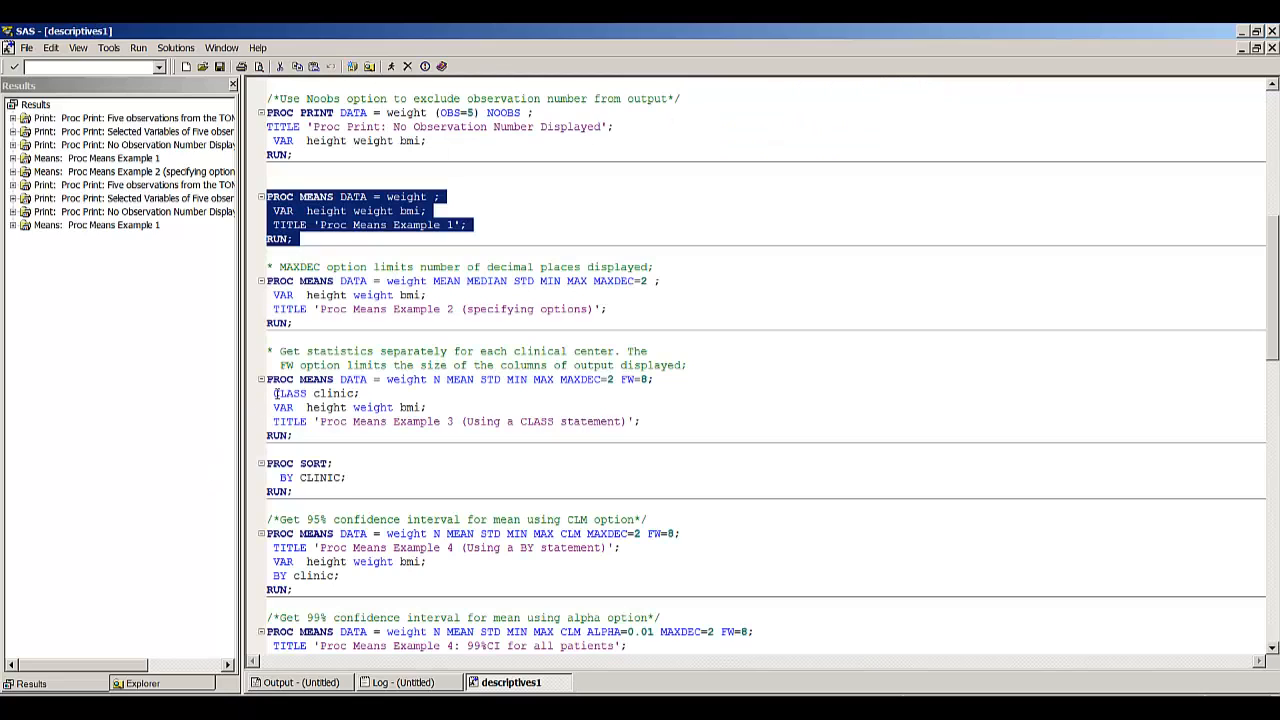
{"action": "left_click", "coordinate": [268, 284]}
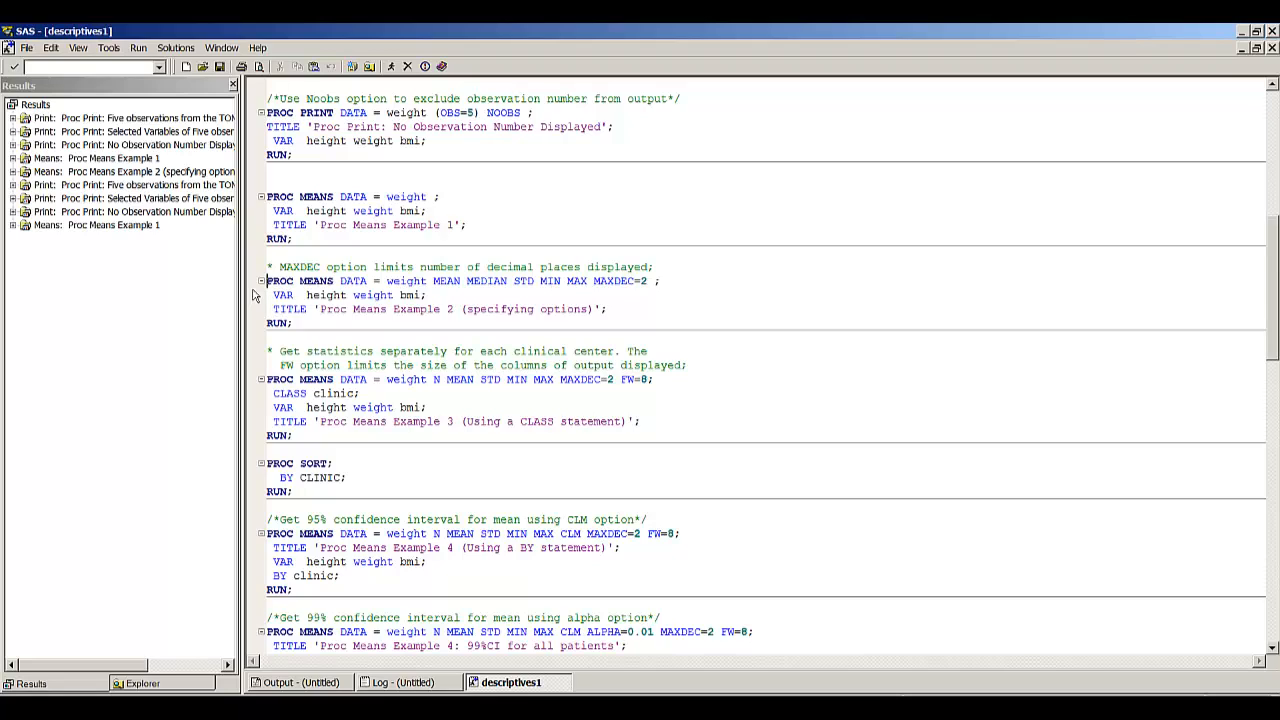
{"action": "left_click", "coordinate": [435, 284]}
{"action": "left_click_drag", "start_coordinate": [255, 275], "coordinate": [258, 326]}
{"action": "key", "text": "F3"}
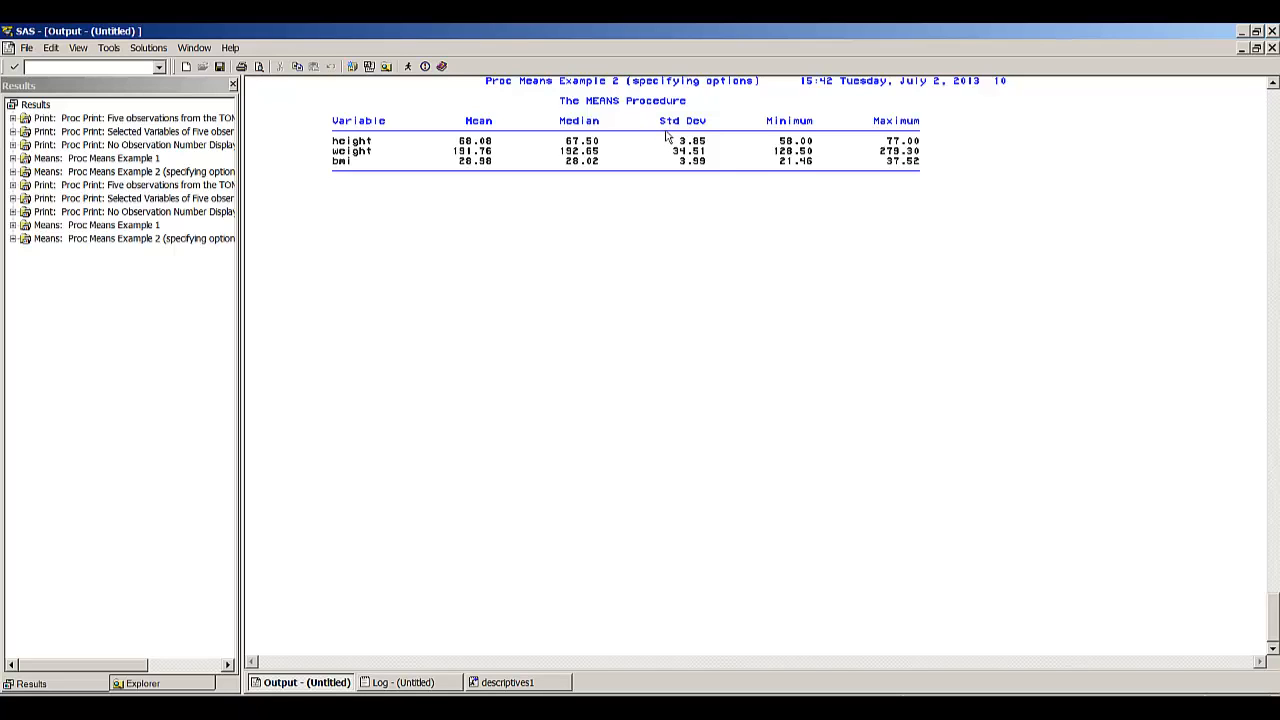
- Run the Proc Means Example 3 step, which uses a CLASS statement for clinic with MAXDEC=2 and FW=8
{"action": "key", "text": "F5"}
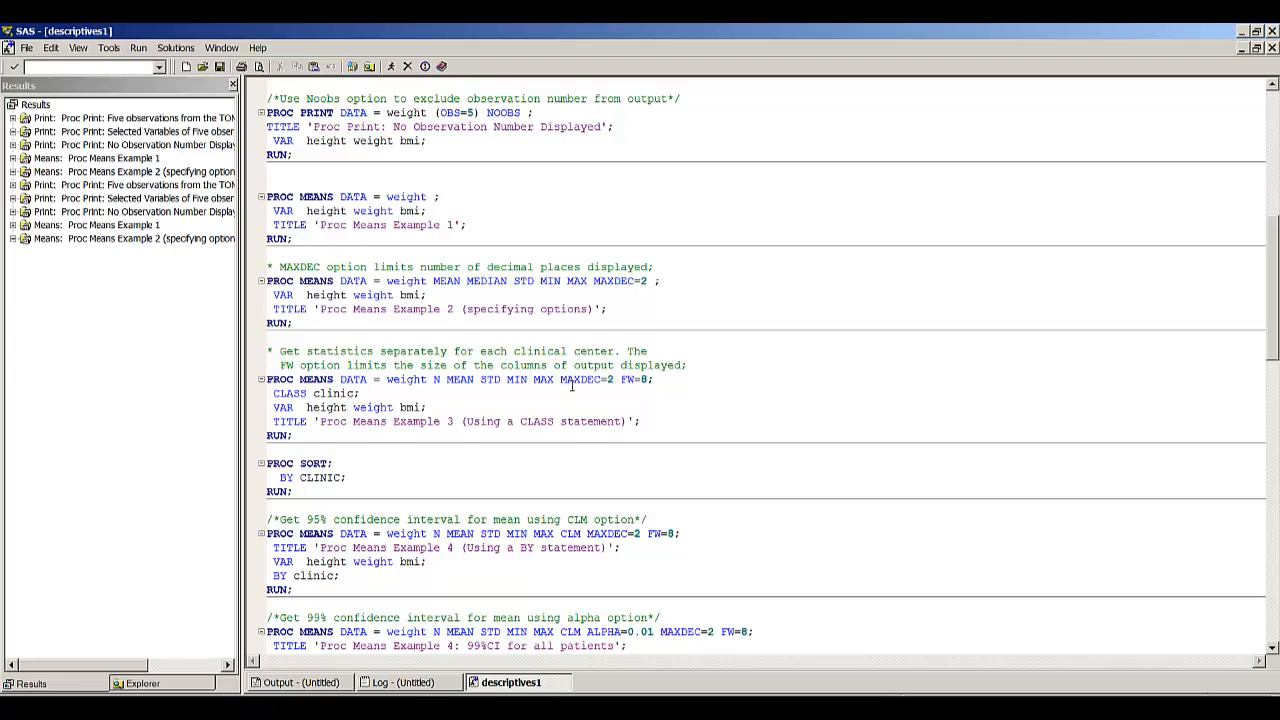
{"action": "left_click", "coordinate": [613, 381]}
{"action": "left_click", "coordinate": [272, 385]}
{"action": "key", "text": "shift+Down"}
{"action": "key", "text": "shift+Down"}
{"action": "key", "text": "shift+Down"}
{"action": "key", "text": "shift+Down"}
{"action": "key", "text": "F3"}
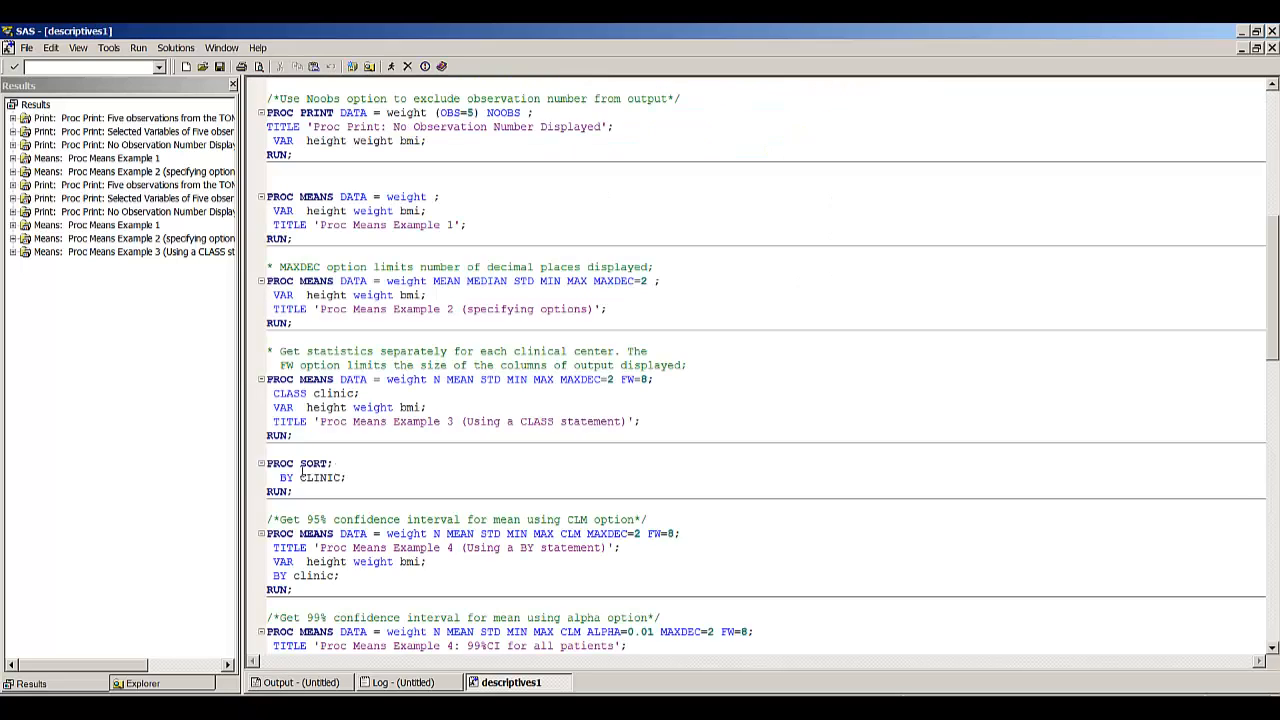
- Run the PROC SORT by clinic together with Proc Means Example 4, using CLM and a BY clinic statement
{"action": "scroll", "coordinate": [310, 464], "scroll_direction": "down", "scroll_amount": 1}
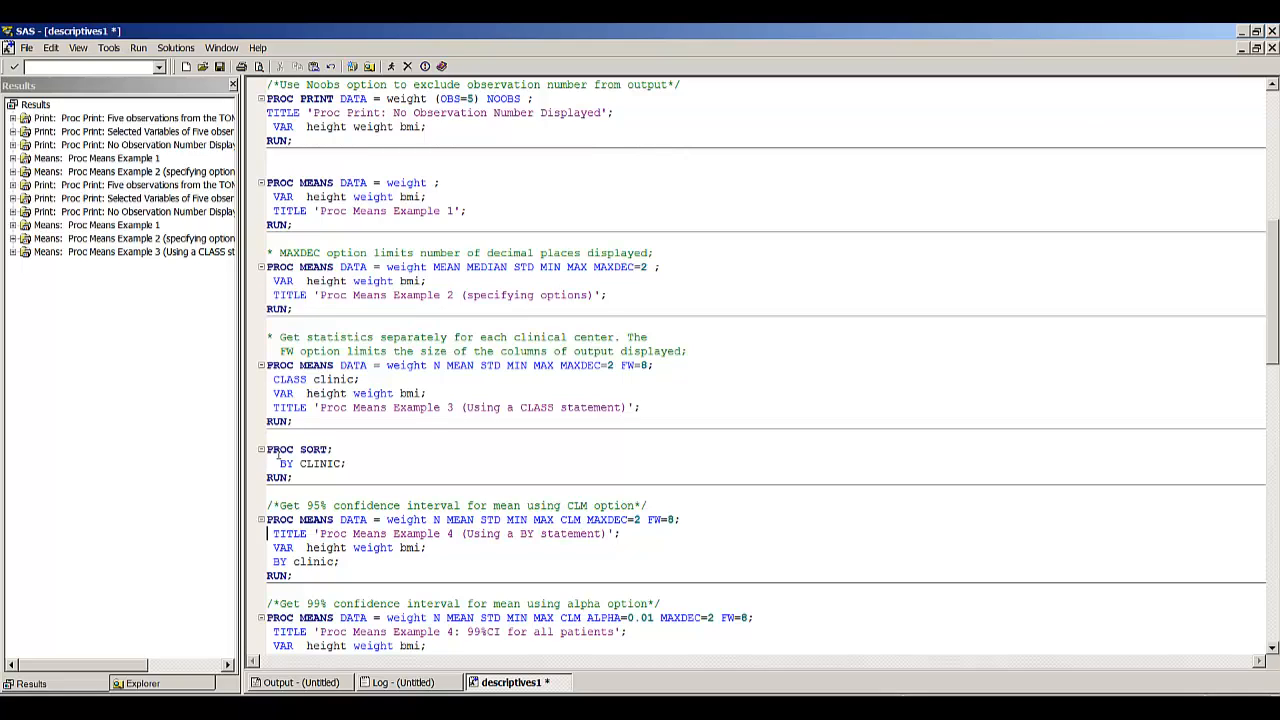
{"action": "key", "text": "Down"}
{"action": "key", "text": "Down"}
{"action": "key", "text": "Up"}
{"action": "key", "text": "Up"}
{"action": "key", "text": "Up"}
{"action": "key", "text": "Up"}
{"action": "key", "text": "Up"}
{"action": "key", "text": "Up"}
{"action": "key", "text": "Down"}
{"action": "key", "text": "Down"}
{"action": "key", "text": "Down"}
{"action": "key", "text": "Down"}
{"action": "key", "text": "Down"}
{"action": "key", "text": "Down"}
{"action": "key", "text": "Right"}
{"action": "key", "text": "Up"}
{"action": "key", "text": "Up"}
{"action": "key", "text": "Up"}
{"action": "key", "text": "F3"}
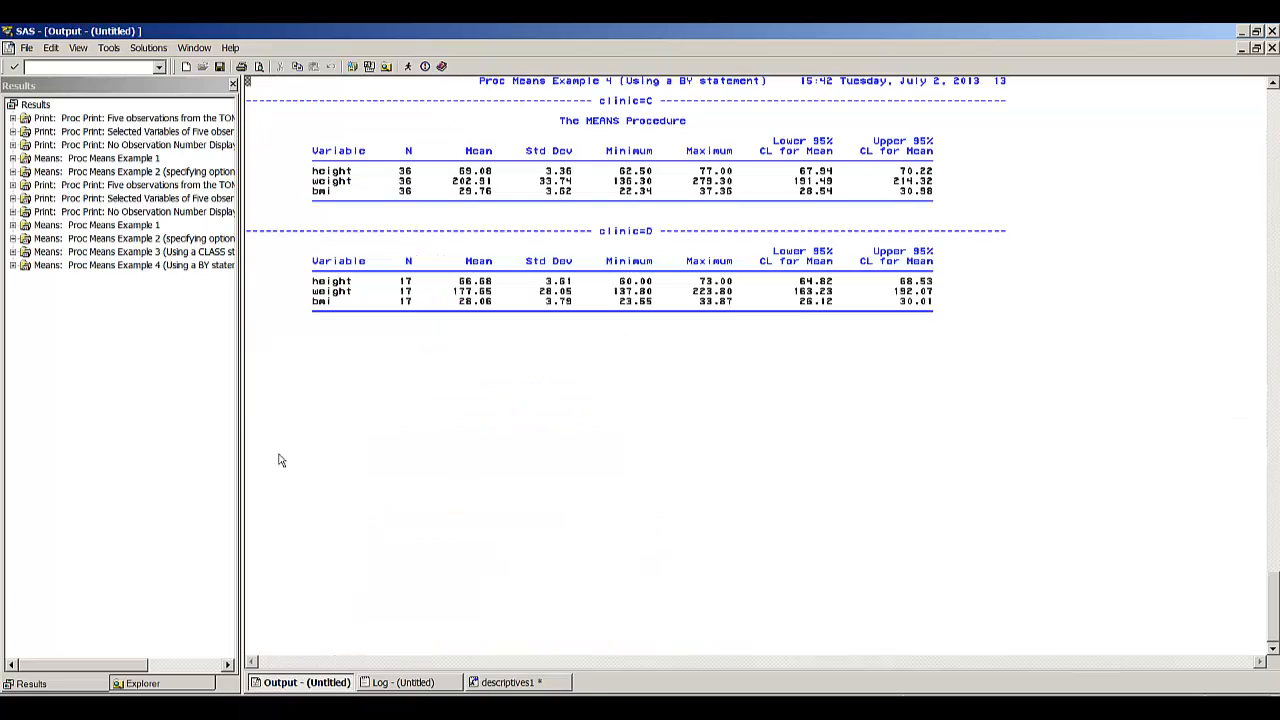
- Compare the BY statement output for each clinic with the CLASS statement output of Example 3
{"action": "key", "text": "Page_Up"}
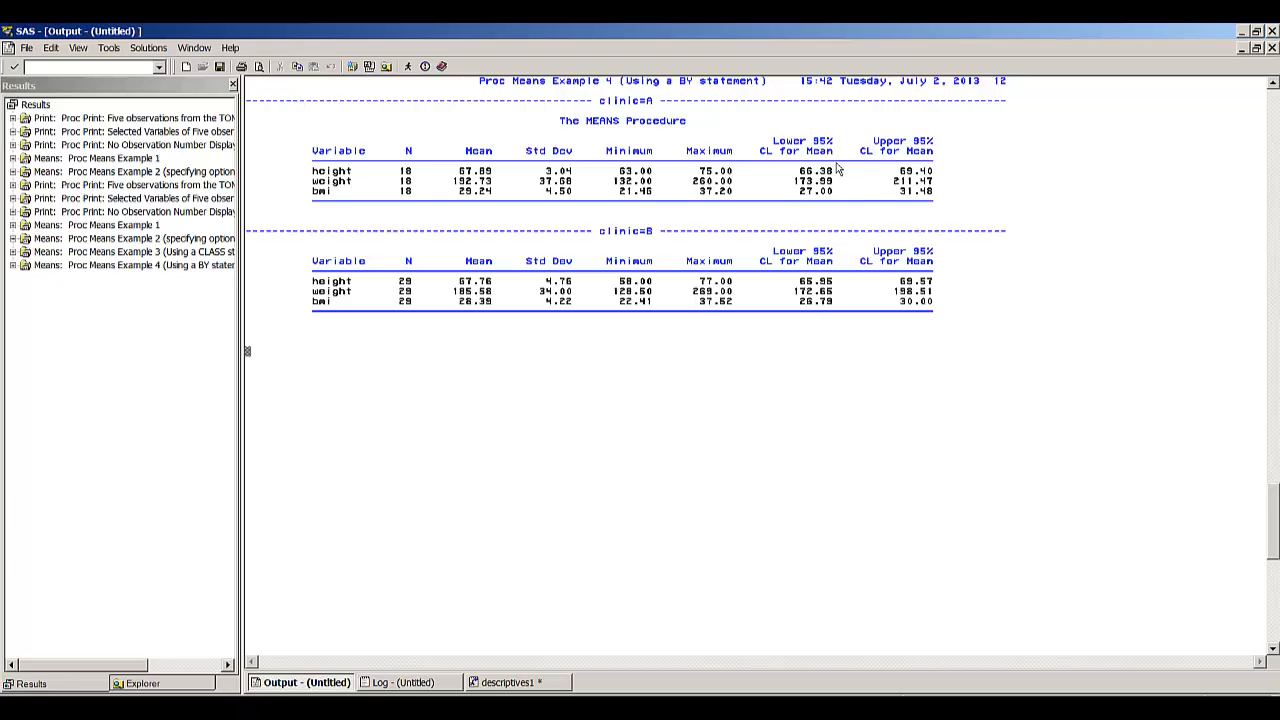
{"action": "key", "text": "Page_Up"}
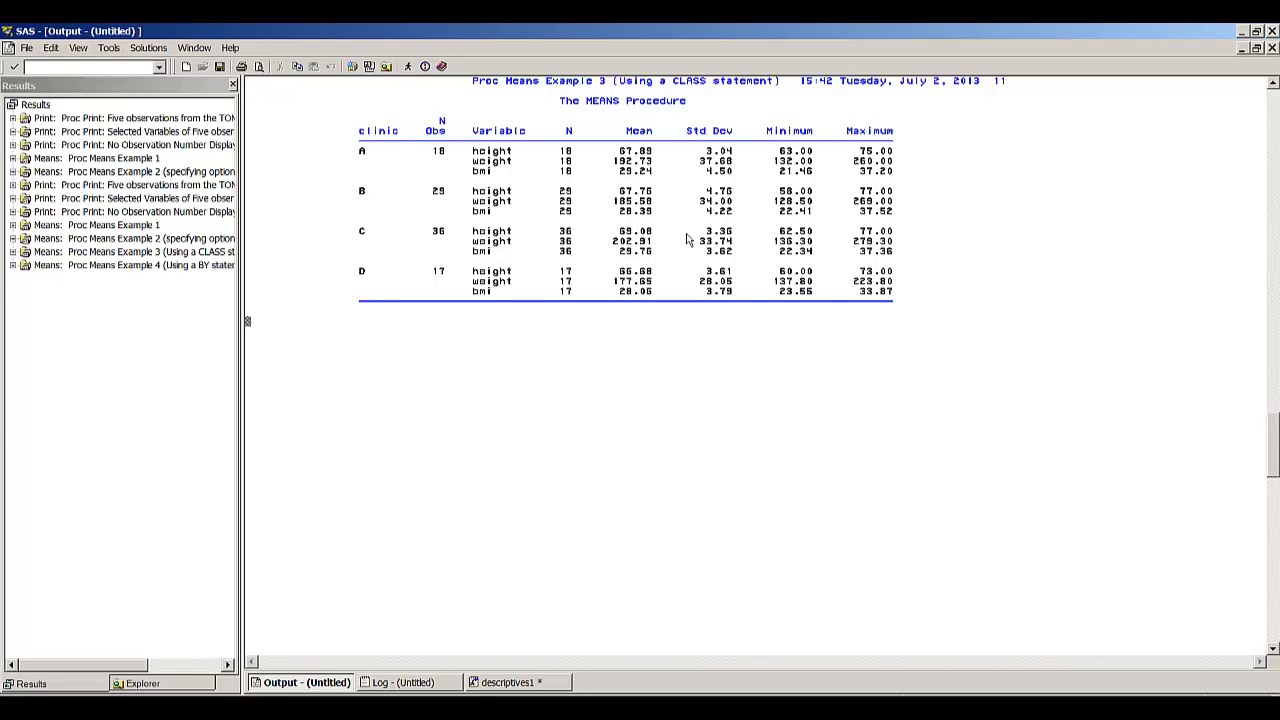
{"action": "scroll", "coordinate": [655, 262], "scroll_direction": "down", "scroll_amount": 5}
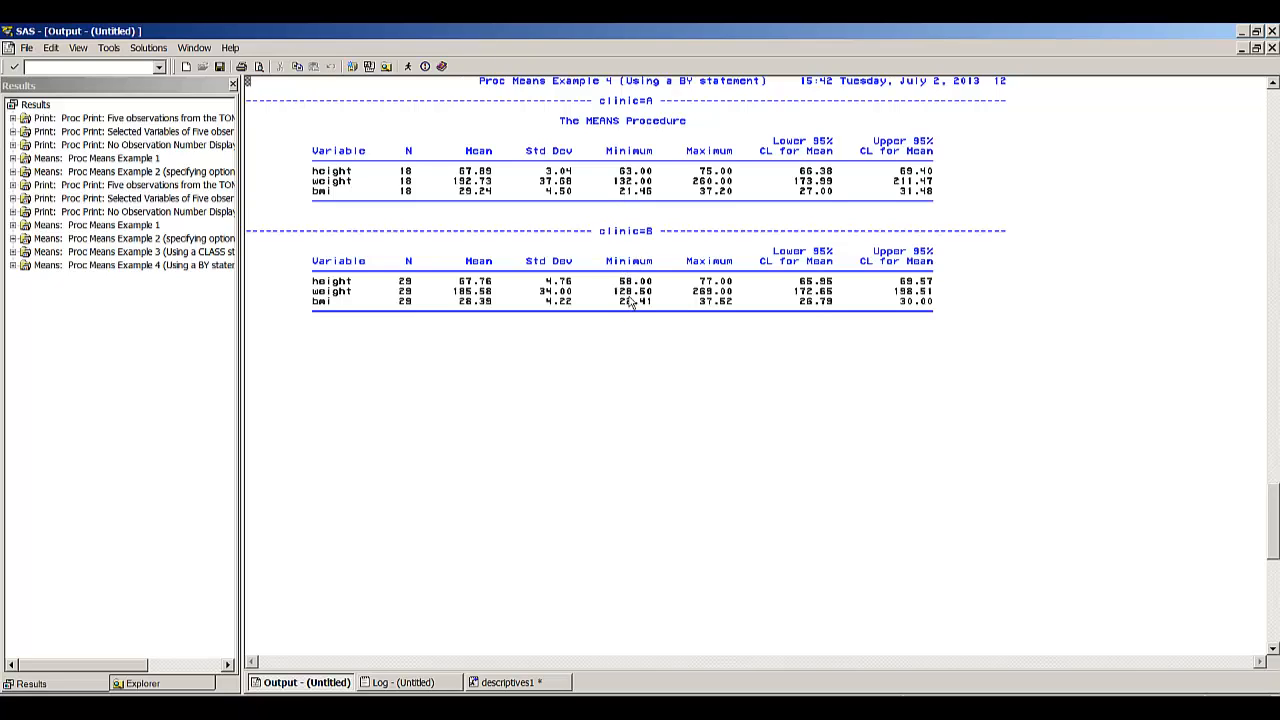
{"action": "scroll", "coordinate": [631, 302], "scroll_direction": "down", "scroll_amount": 5}
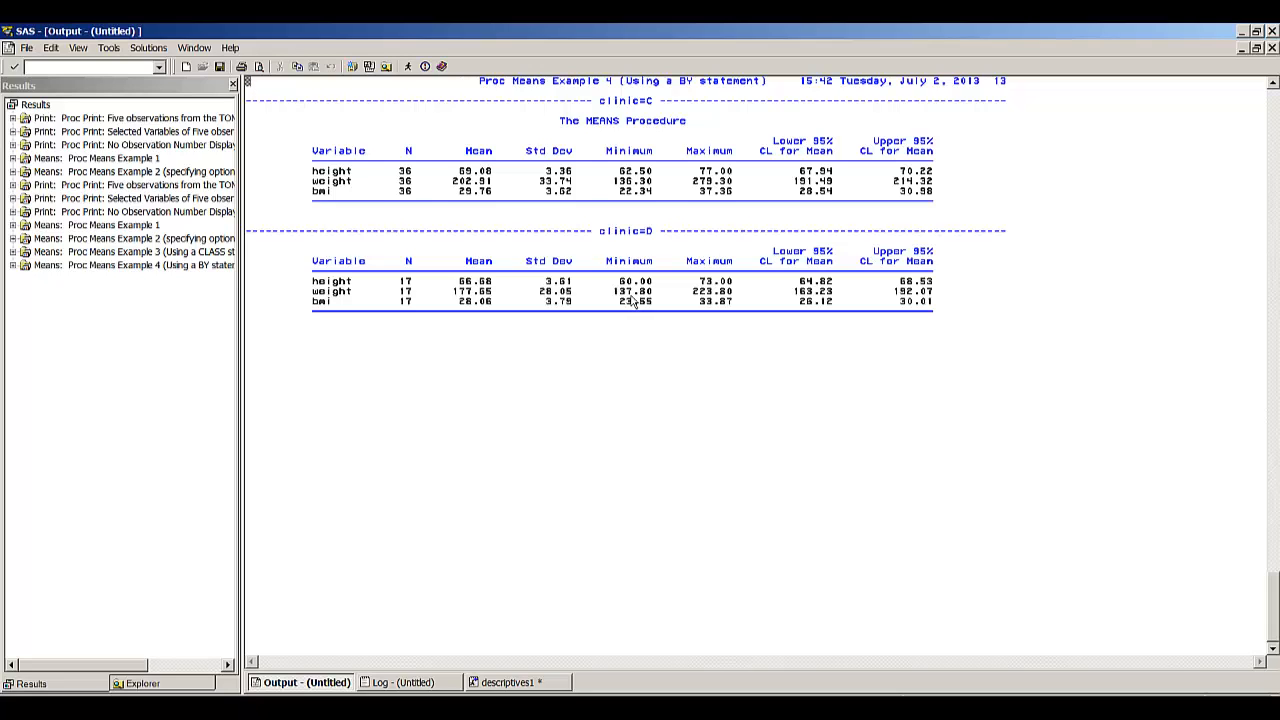
- Run the PROC MEANS step for all patients with CLM and ALPHA=0.01 to get 99% confidence intervals
{"action": "key", "text": "Up"}
{"action": "key", "text": "Up"}
{"action": "key", "text": "Up"}
{"action": "key", "text": "Up"}
{"action": "key", "text": "Up"}
{"action": "key", "text": "Up"}
{"action": "key", "text": "Up"}
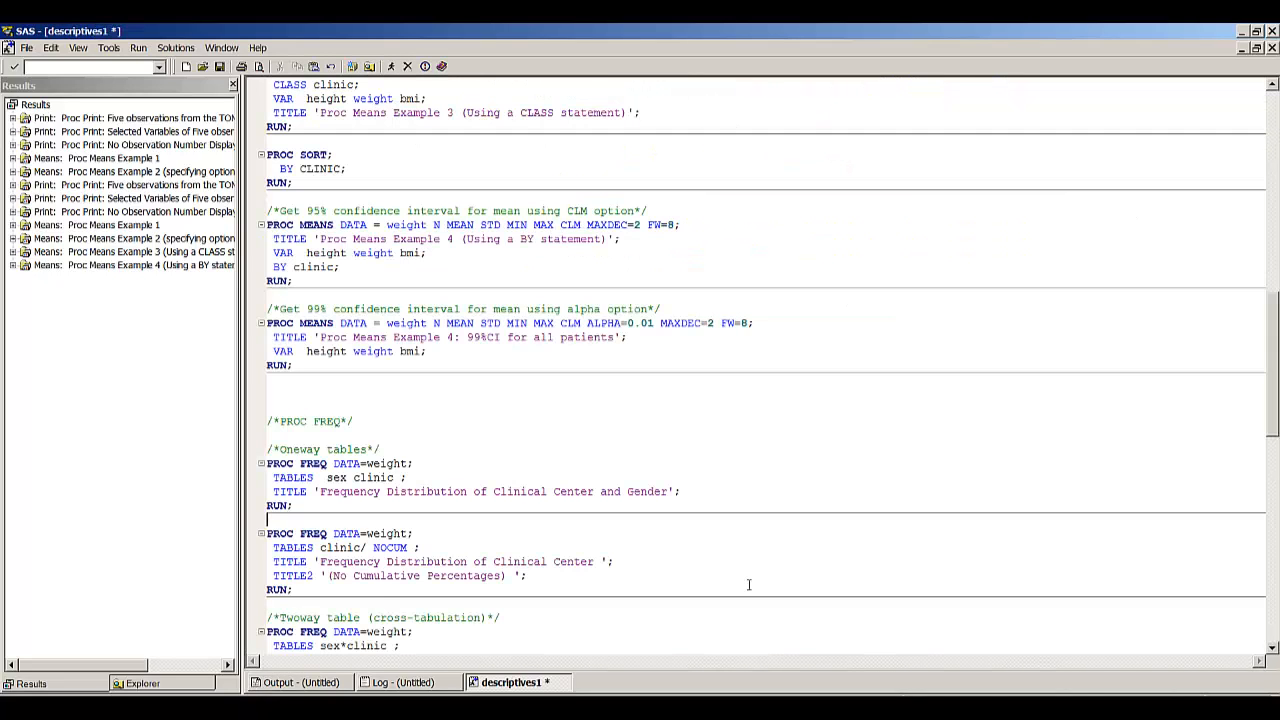
{"action": "key", "text": "Up"}
{"action": "key", "text": "Up"}
{"action": "key", "text": "Up"}
{"action": "key", "text": "Up"}
{"action": "key", "text": "Up"}
{"action": "key", "text": "Up"}
{"action": "key", "text": "Up"}
{"action": "key", "text": "Up"}
{"action": "key", "text": "Up"}
{"action": "key", "text": "Up"}
{"action": "key", "text": "Up"}
{"action": "key", "text": "Up"}
{"action": "key", "text": "Up"}
{"action": "key", "text": "Up"}
{"action": "key", "text": "Up"}
{"action": "key", "text": "Left"}
{"action": "key", "text": "Left"}
{"action": "key", "text": "Left"}
{"action": "key", "text": "Left"}
{"action": "key", "text": "shift+Down"}
{"action": "key", "text": "shift+Down"}
{"action": "key", "text": "shift+Down"}
{"action": "key", "text": "shift+Down"}
{"action": "key", "text": "shift+Down"}
{"action": "key", "text": "F3"}
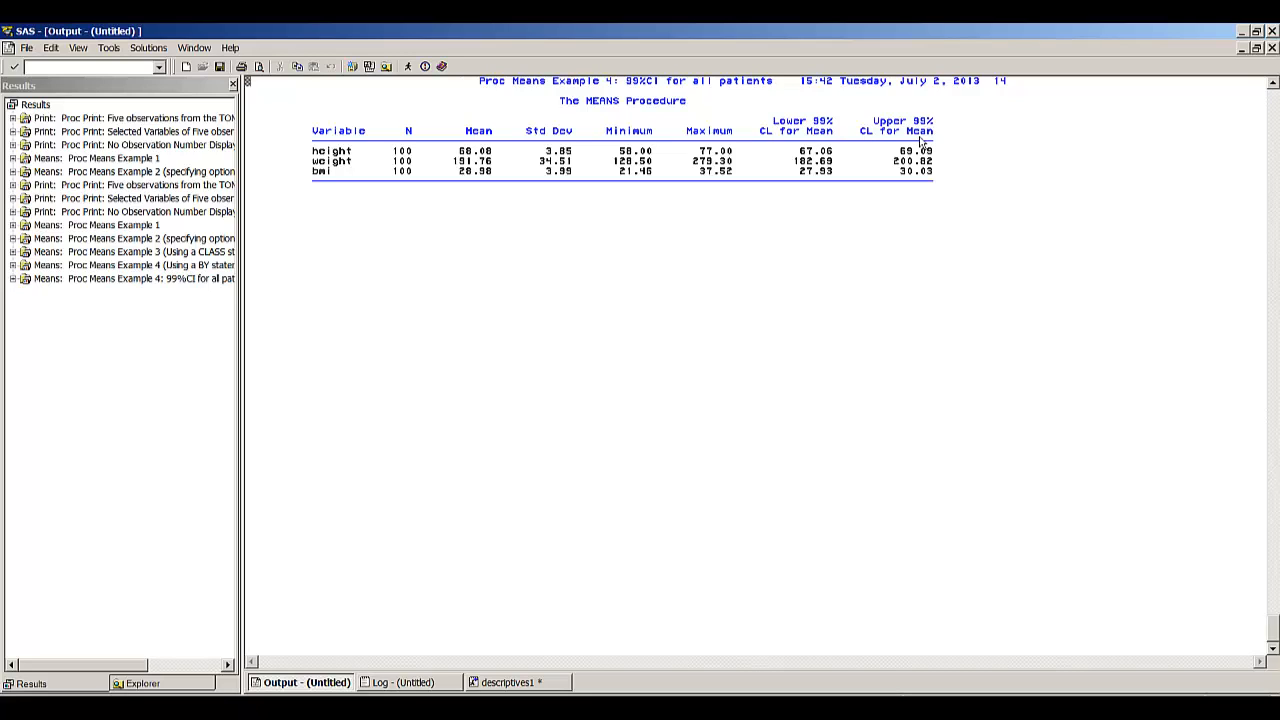
- Run the one-way PROC FREQ step that tabulates sex and clinic
{"action": "left_click", "coordinate": [507, 682]}
{"action": "left_click", "coordinate": [504, 355]}
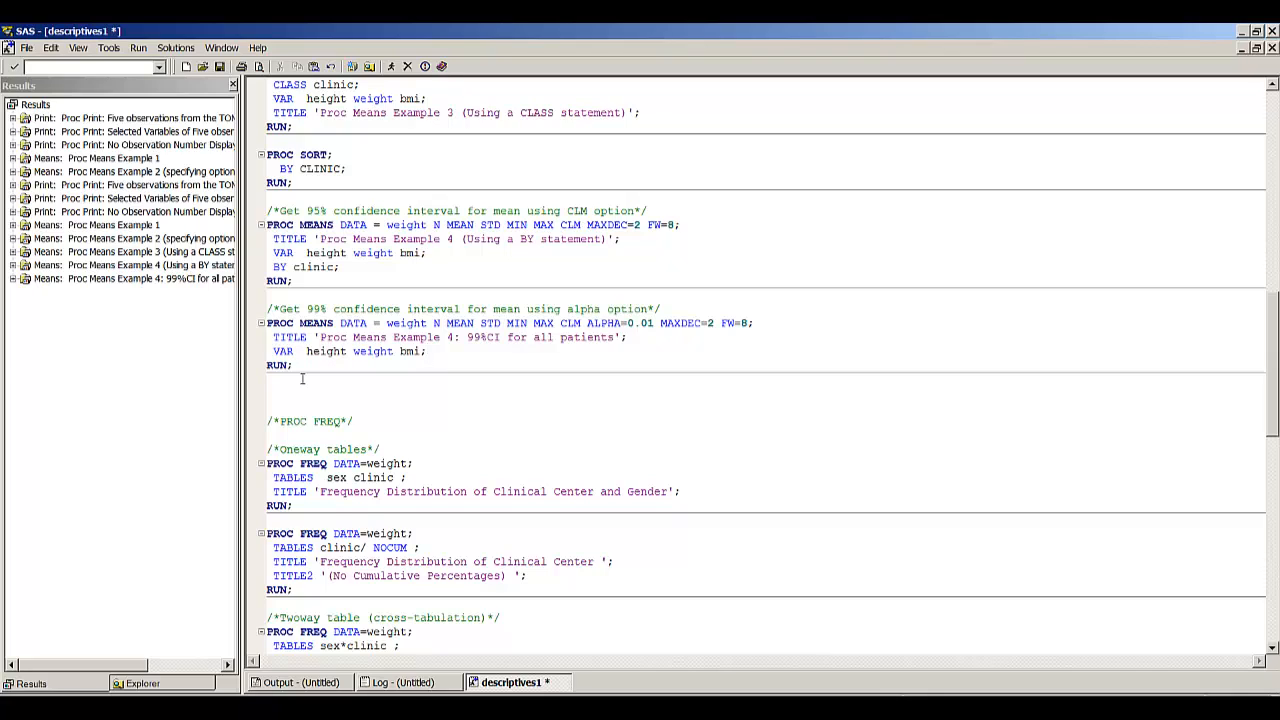
{"action": "key", "text": "Down"}
{"action": "key", "text": "Down"}
{"action": "key", "text": "shift+Down"}
{"action": "key", "text": "shift+Down"}
{"action": "key", "text": "shift+Down"}
{"action": "key", "text": "shift+Down"}
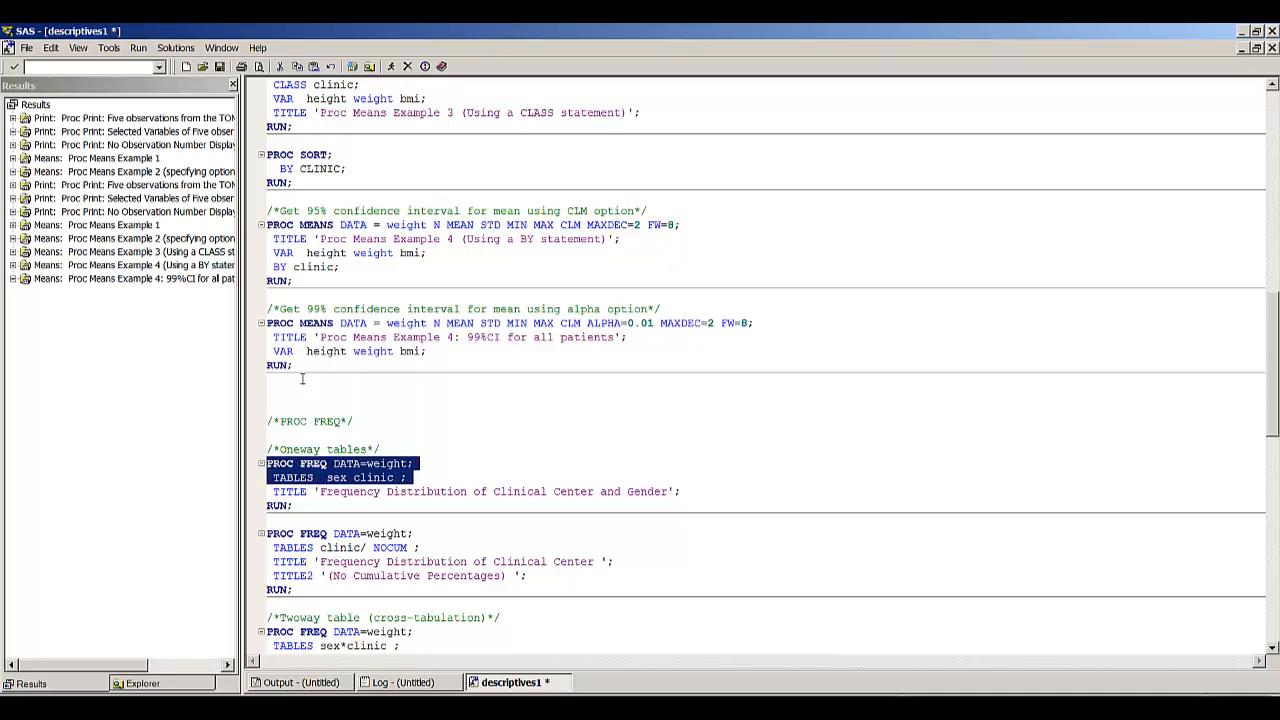
{"action": "key", "text": "F8"}
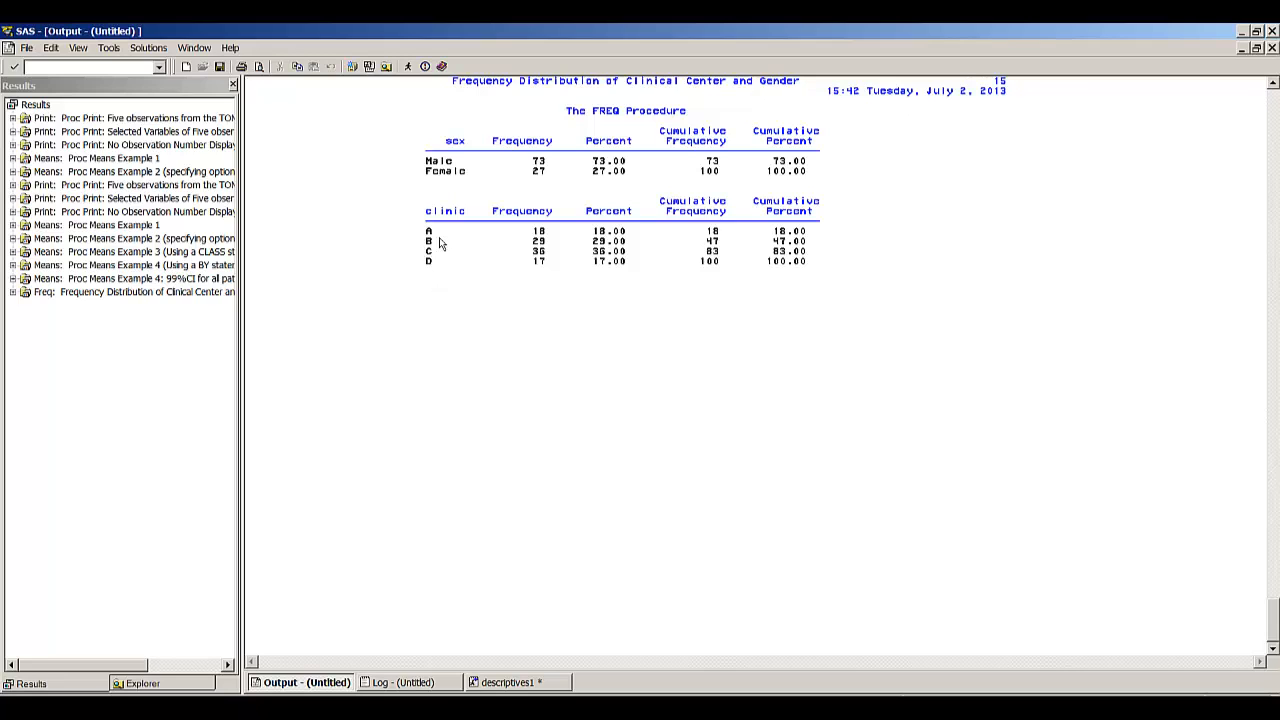
- Run the PROC FREQ step for clinic with the NOCUM option to leave out cumulative columns
{"action": "key", "text": "F5"}
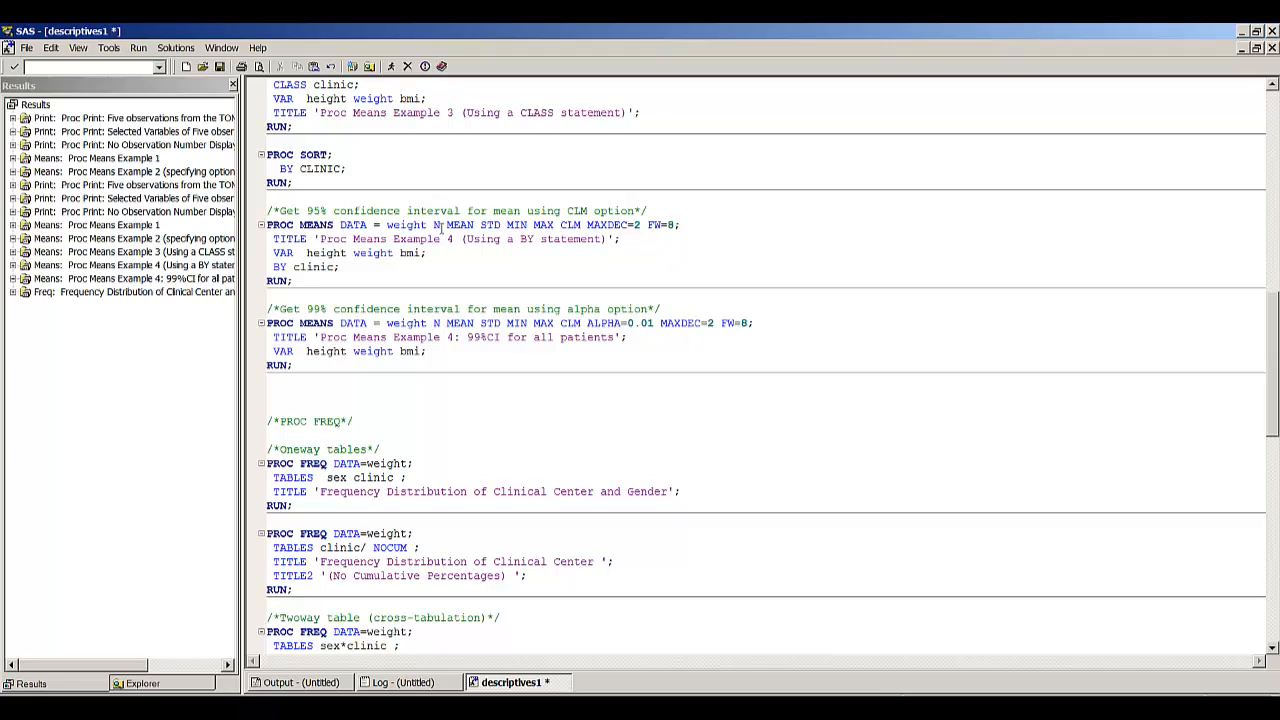
{"action": "key", "text": "Up"}
{"action": "key", "text": "shift+Down"}
{"action": "key", "text": "shift+Down"}
{"action": "key", "text": "shift+Down"}
{"action": "key", "text": "shift+Down"}
{"action": "key", "text": "shift+Down"}
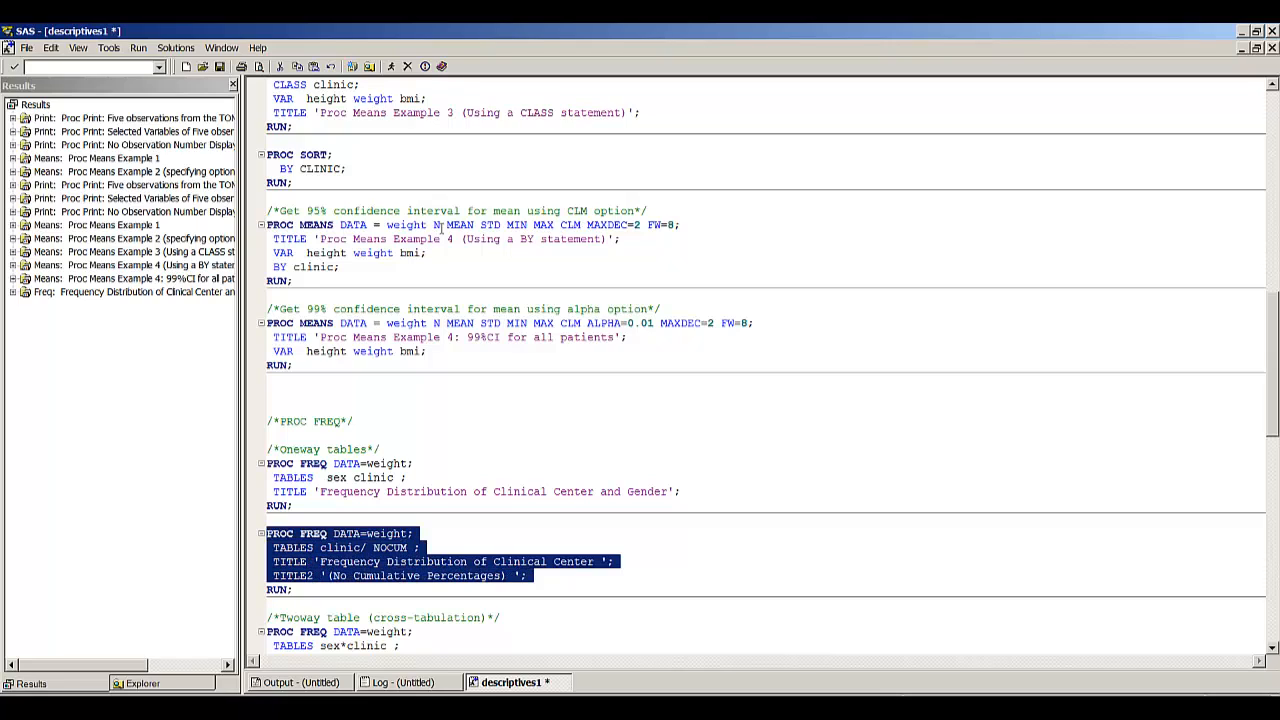
{"action": "key", "text": "F8"}
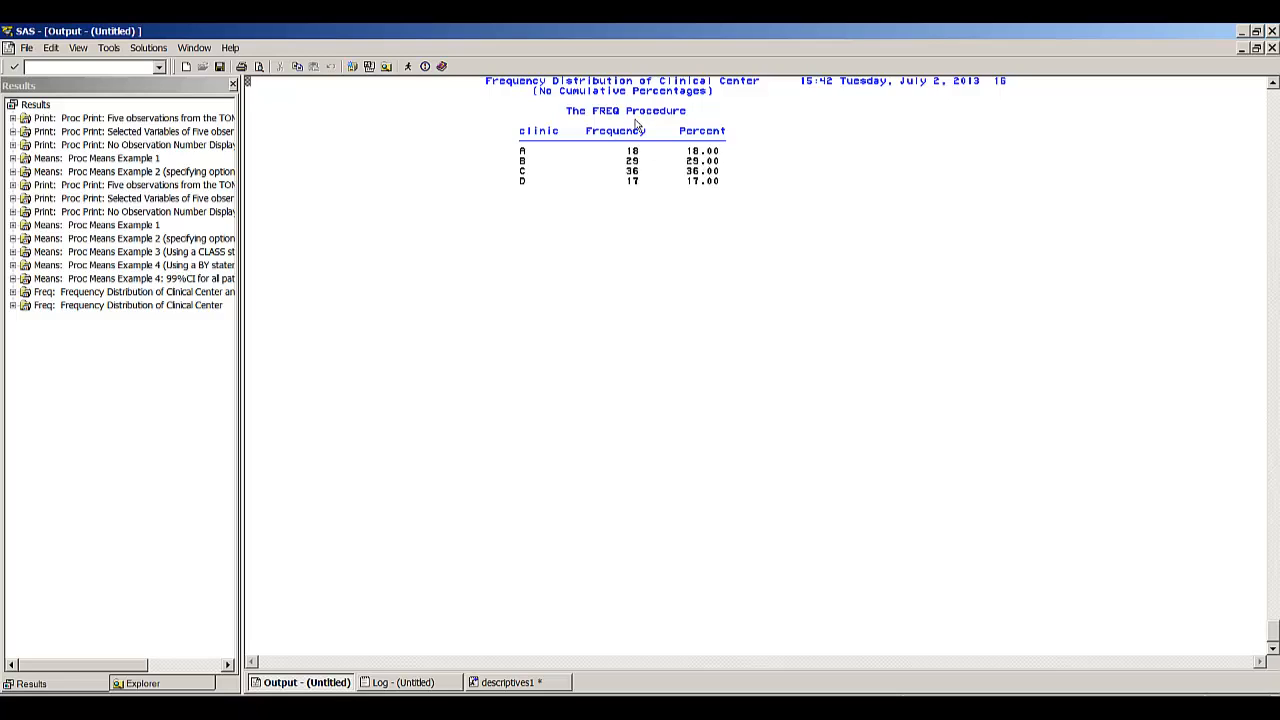
- Run the two-way PROC FREQ step that cross-tabulates sex by clinic
{"action": "scroll", "coordinate": [636, 122], "scroll_direction": "up", "scroll_amount": 10}
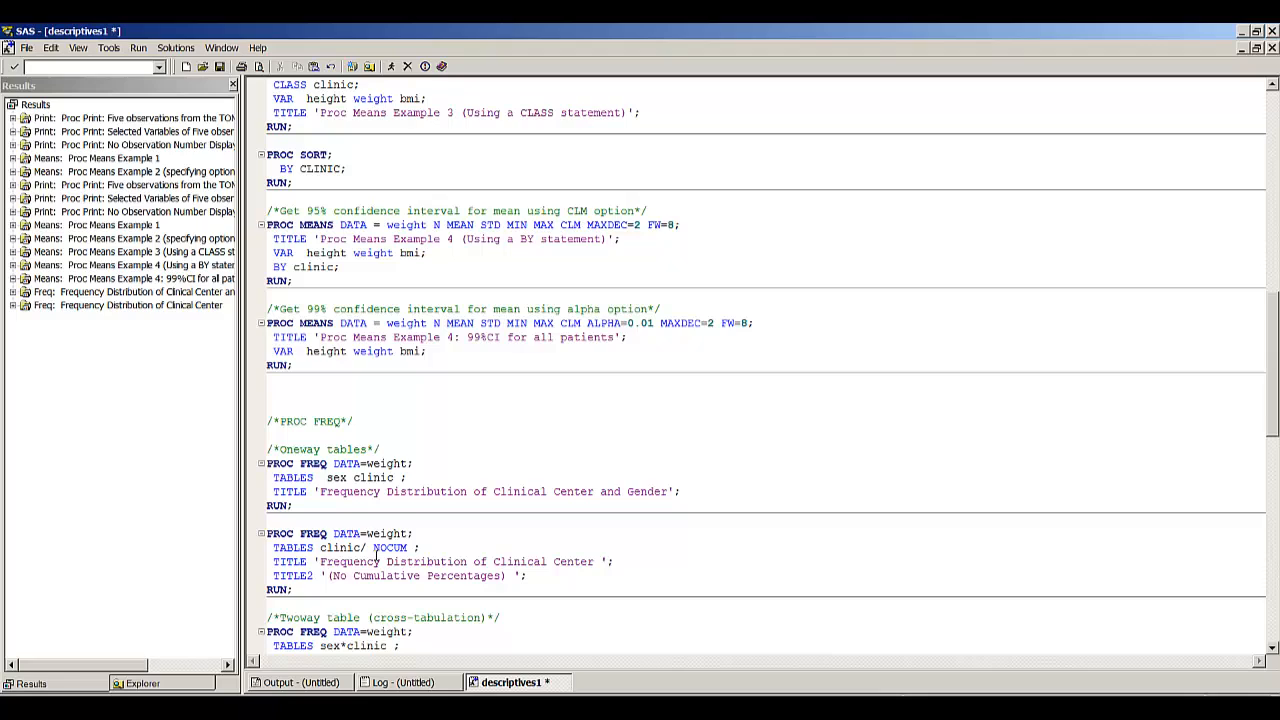
{"action": "scroll", "coordinate": [377, 553], "scroll_direction": "down", "scroll_amount": 2}
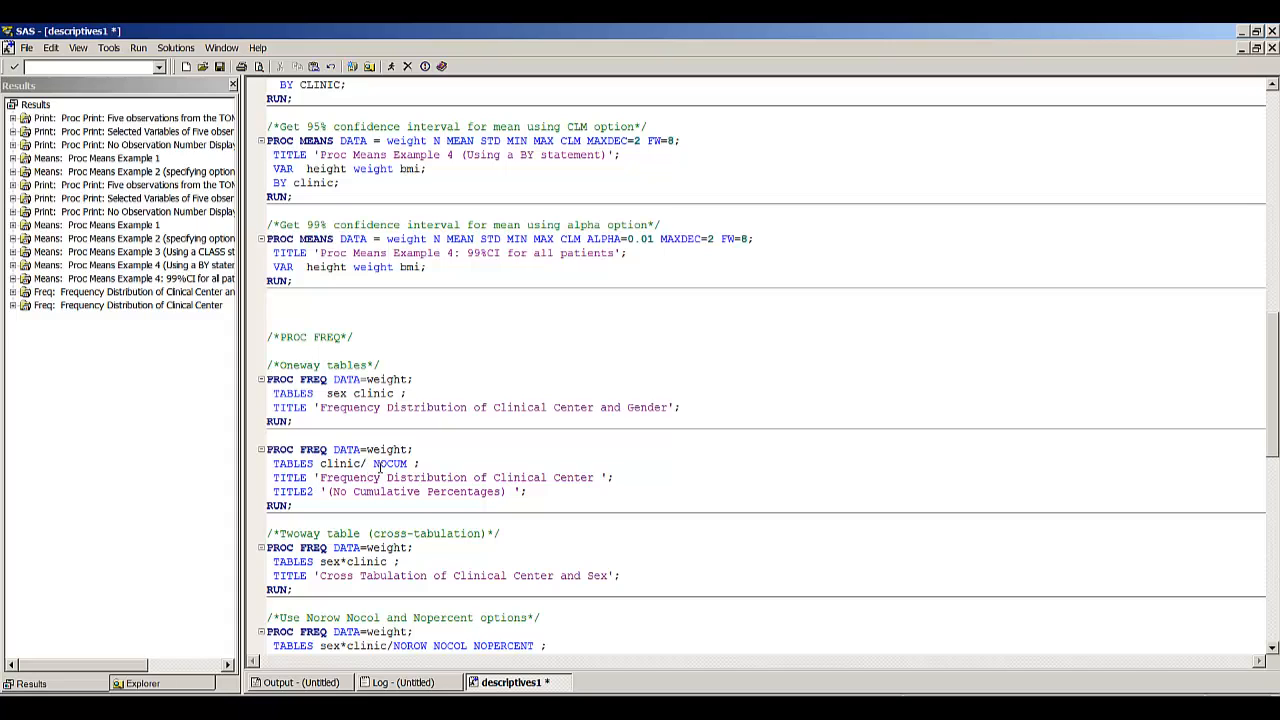
{"action": "scroll", "coordinate": [397, 562], "scroll_direction": "down", "scroll_amount": 4}
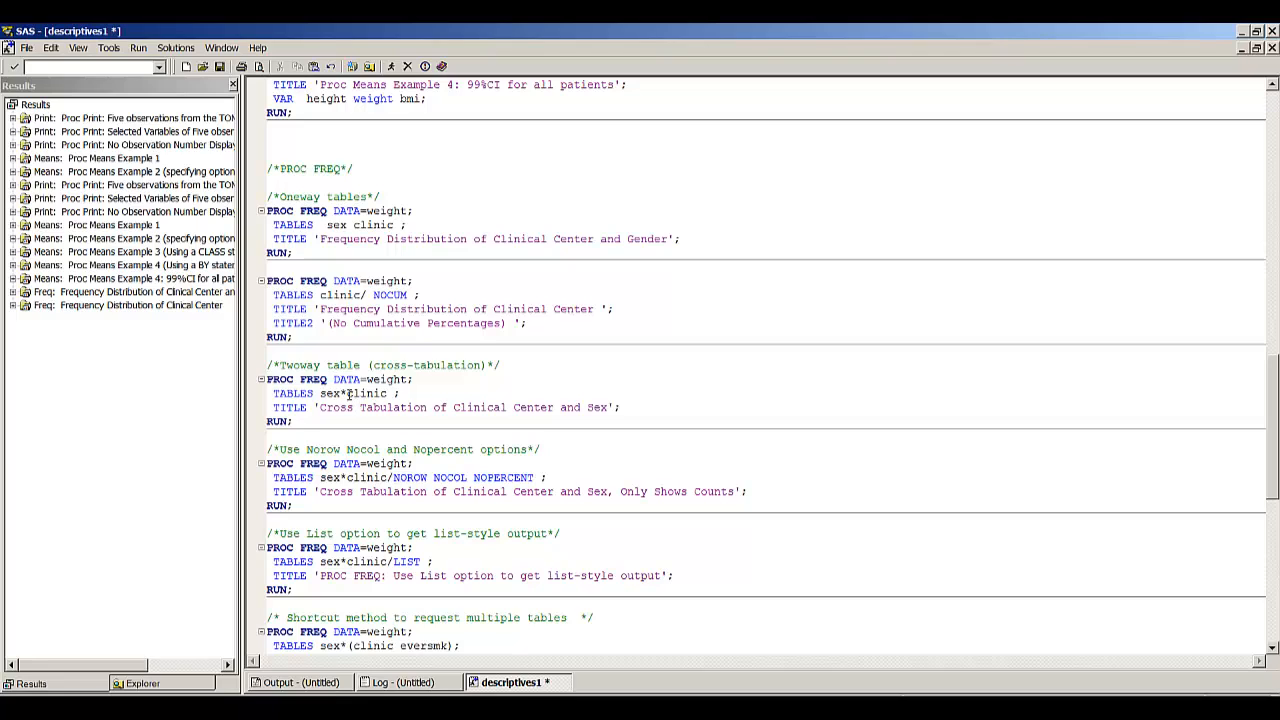
{"action": "key", "text": "shift+Down"}
{"action": "key", "text": "shift+Down"}
{"action": "key", "text": "shift+Down"}
{"action": "key", "text": "shift+End"}
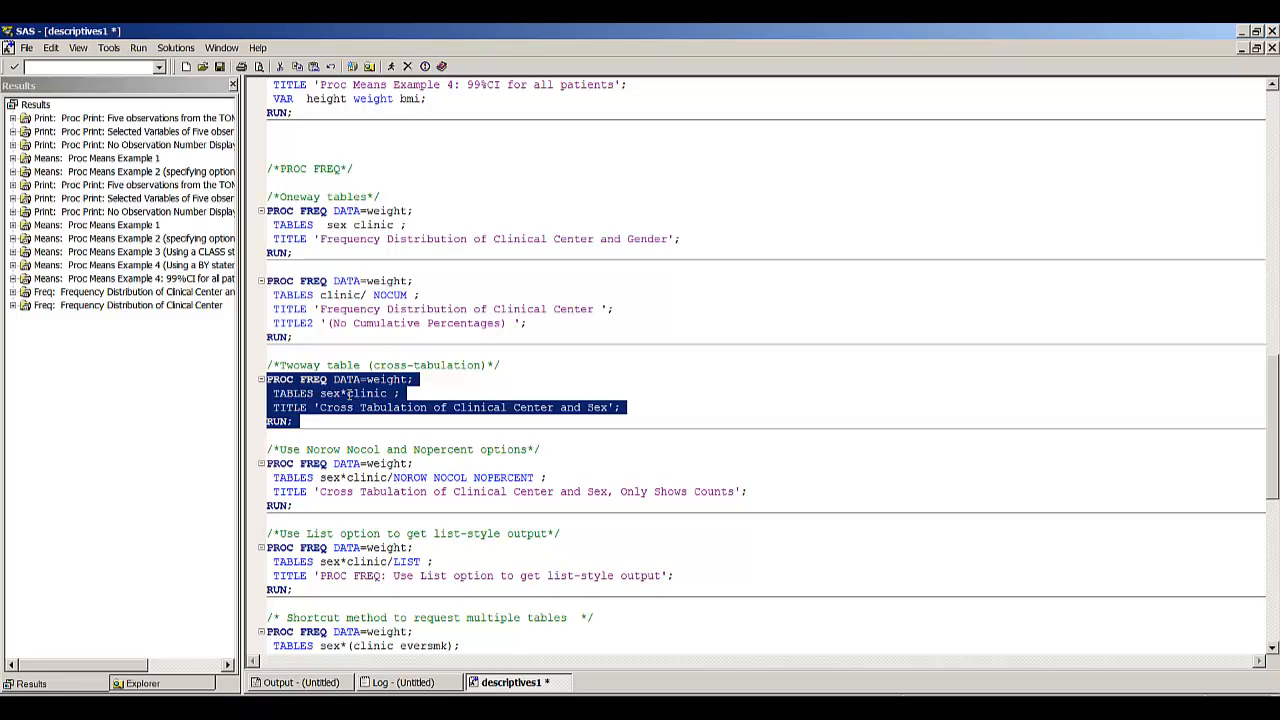
{"action": "left_click", "coordinate": [392, 68]}
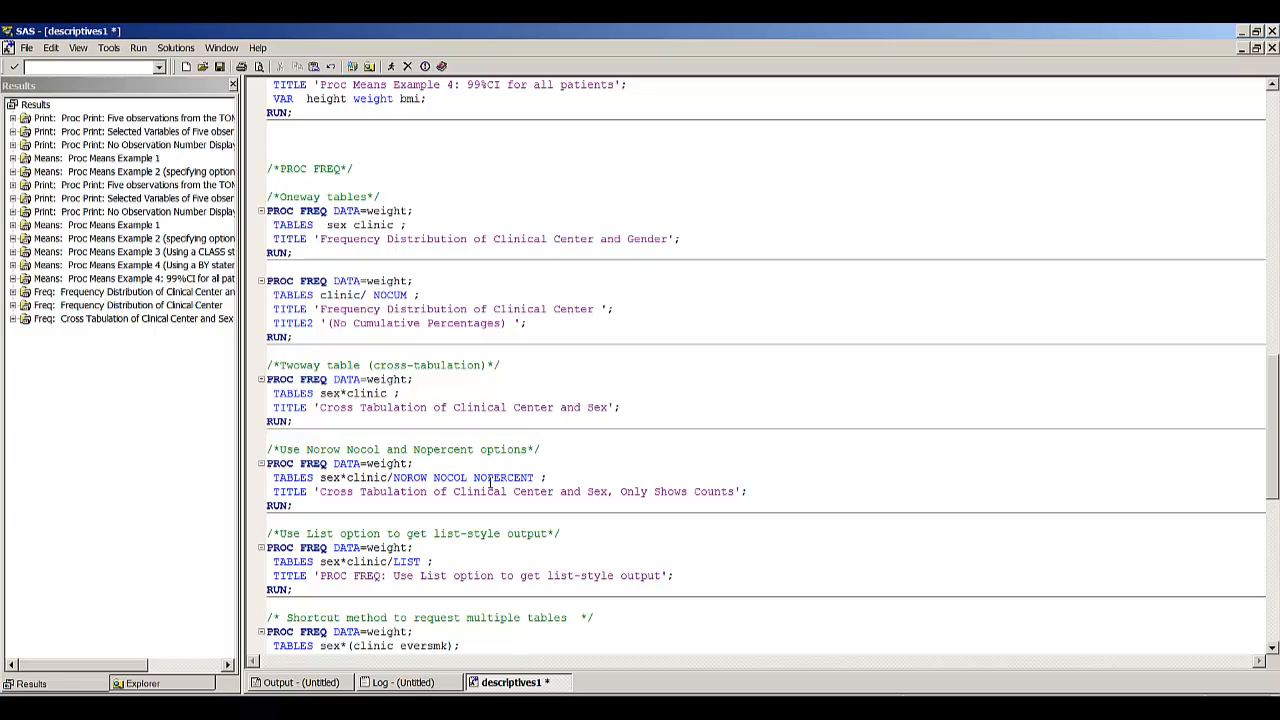
- Run the sex by clinic PROC FREQ step with NOROW, NOCOL and NOPERCENT to show only counts
{"action": "key", "text": "F8"}
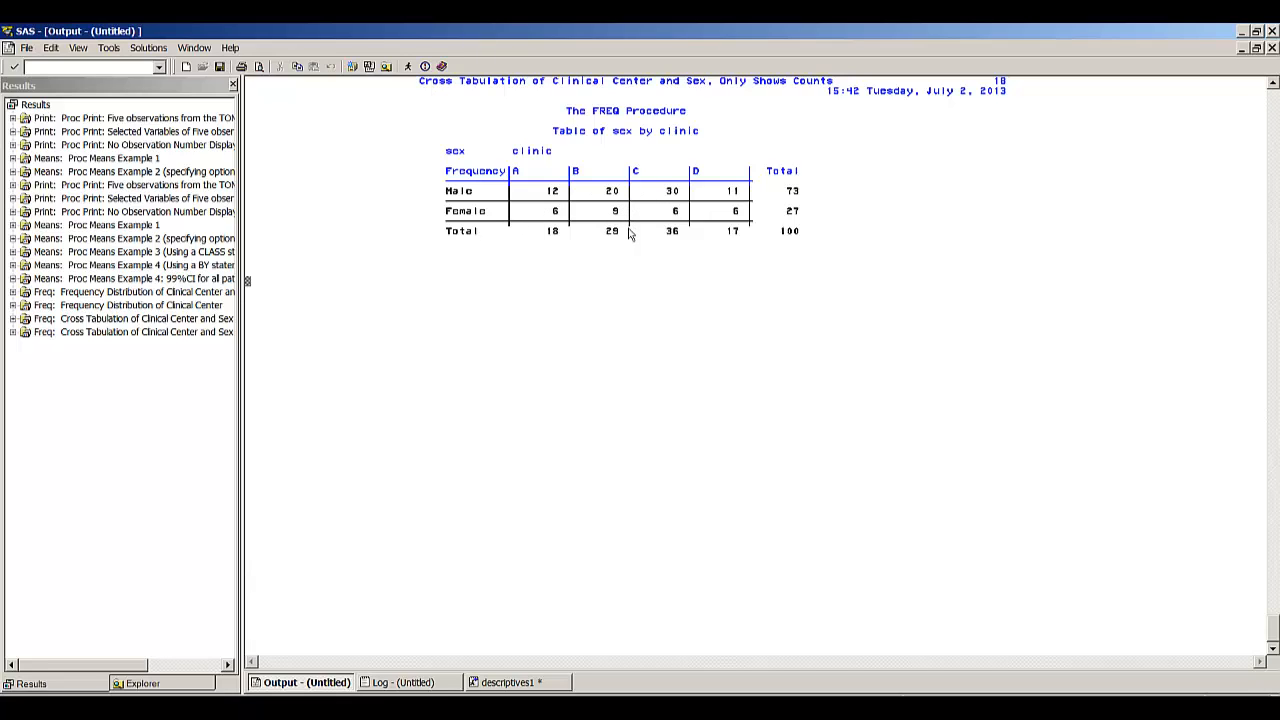
{"action": "key", "text": "F5"}
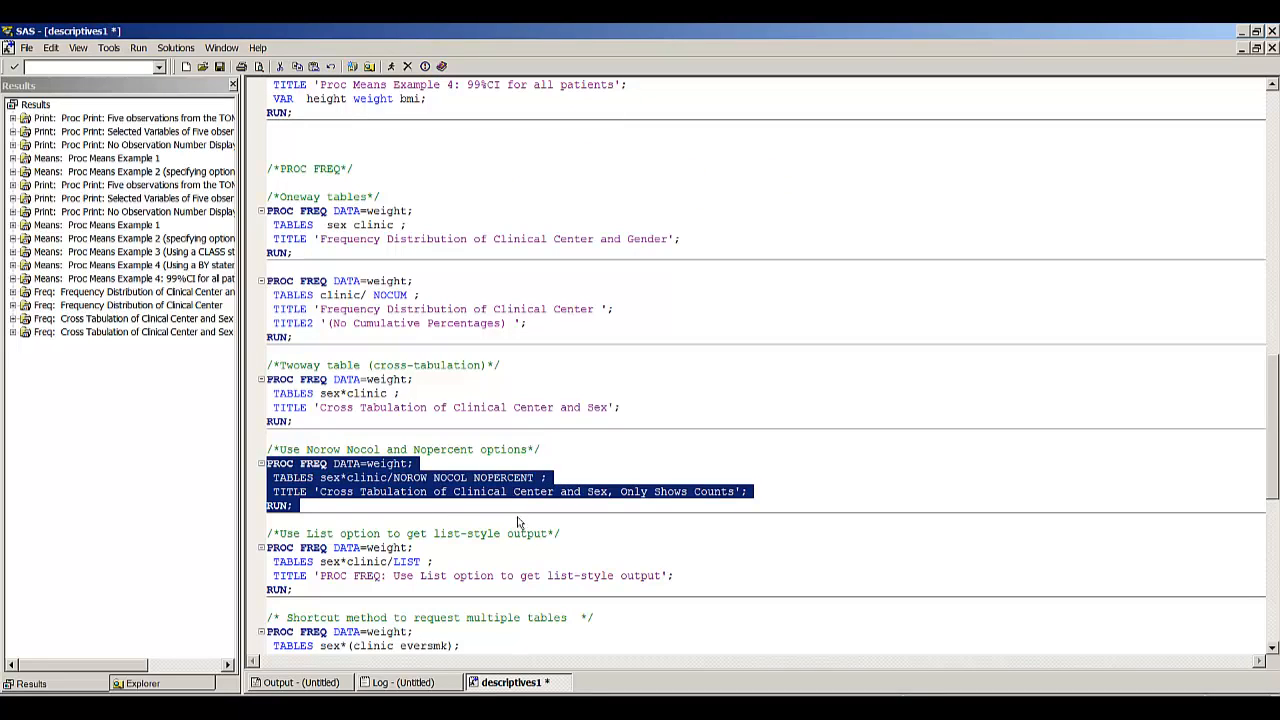
{"action": "left_click", "coordinate": [603, 522]}
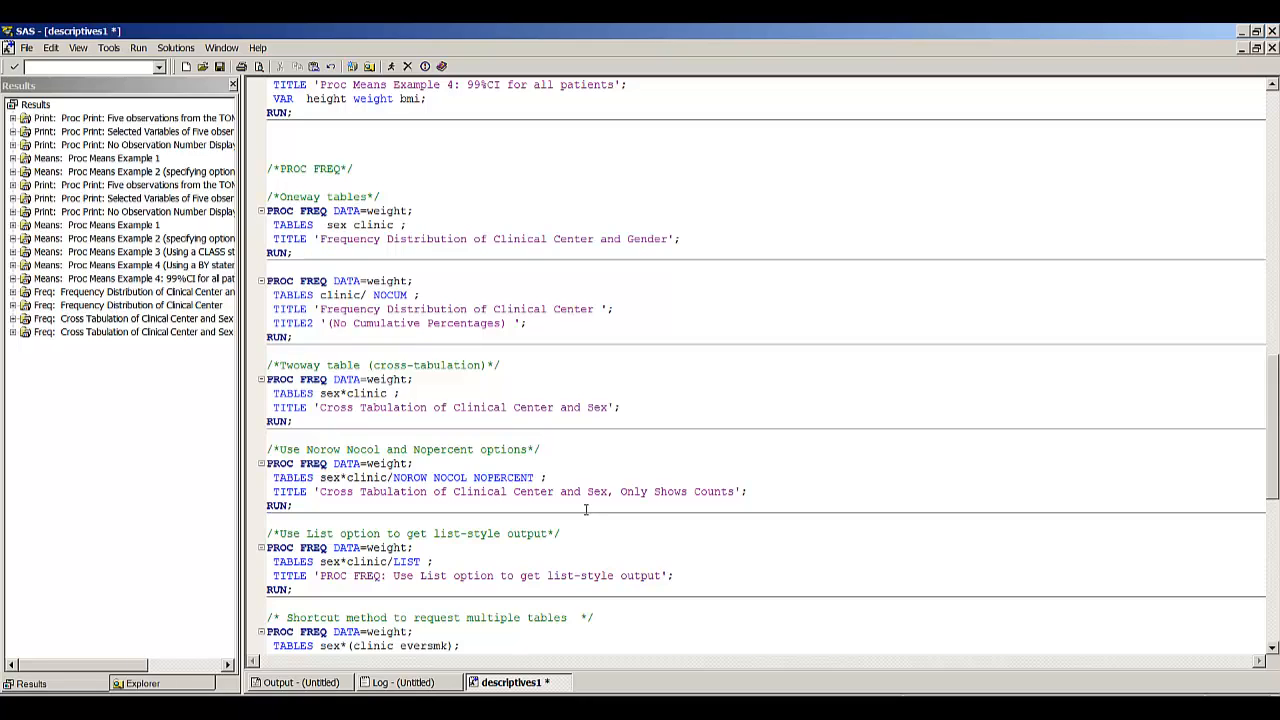
- Run the sex by clinic PROC FREQ step with the LIST option for list-style output
{"action": "left_click", "coordinate": [449, 566]}
{"action": "left_click_drag", "start_coordinate": [267, 534], "coordinate": [293, 590]}
{"action": "left_click", "coordinate": [391, 66]}
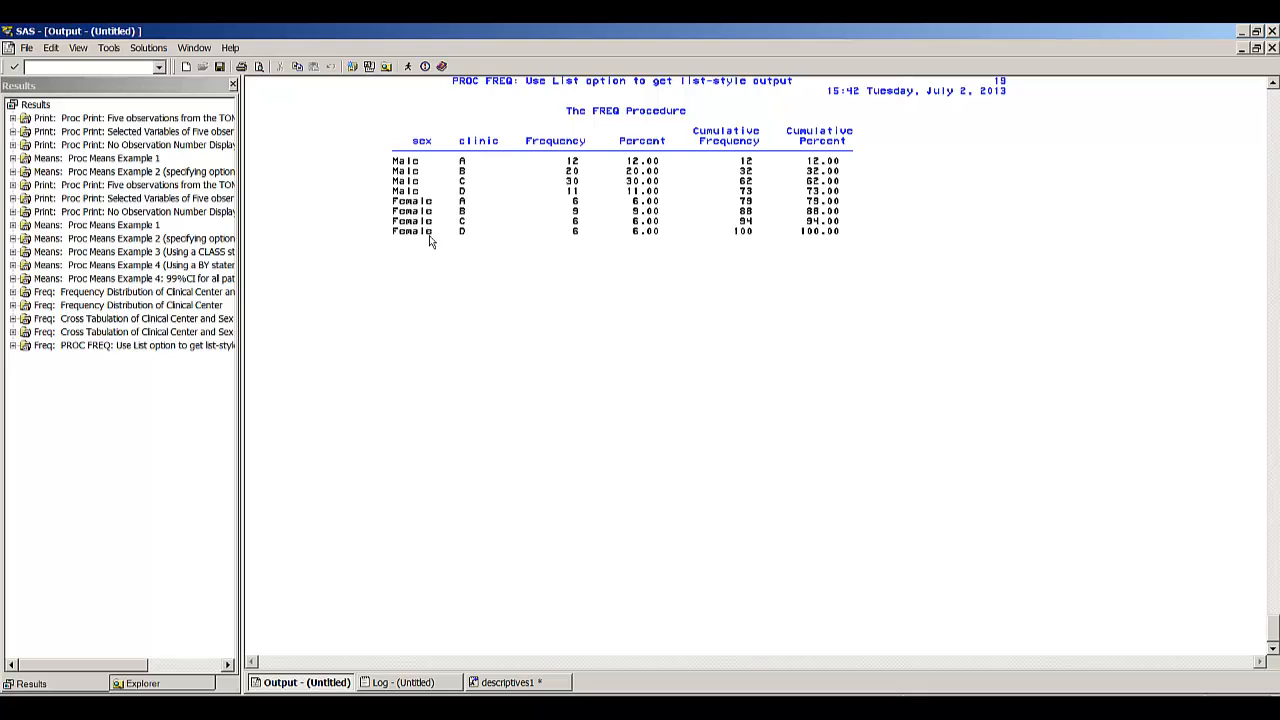
- Run the shortcut PROC FREQ step that crosses sex with clinic and eversmk, and view both tables
{"action": "left_click", "coordinate": [530, 688]}
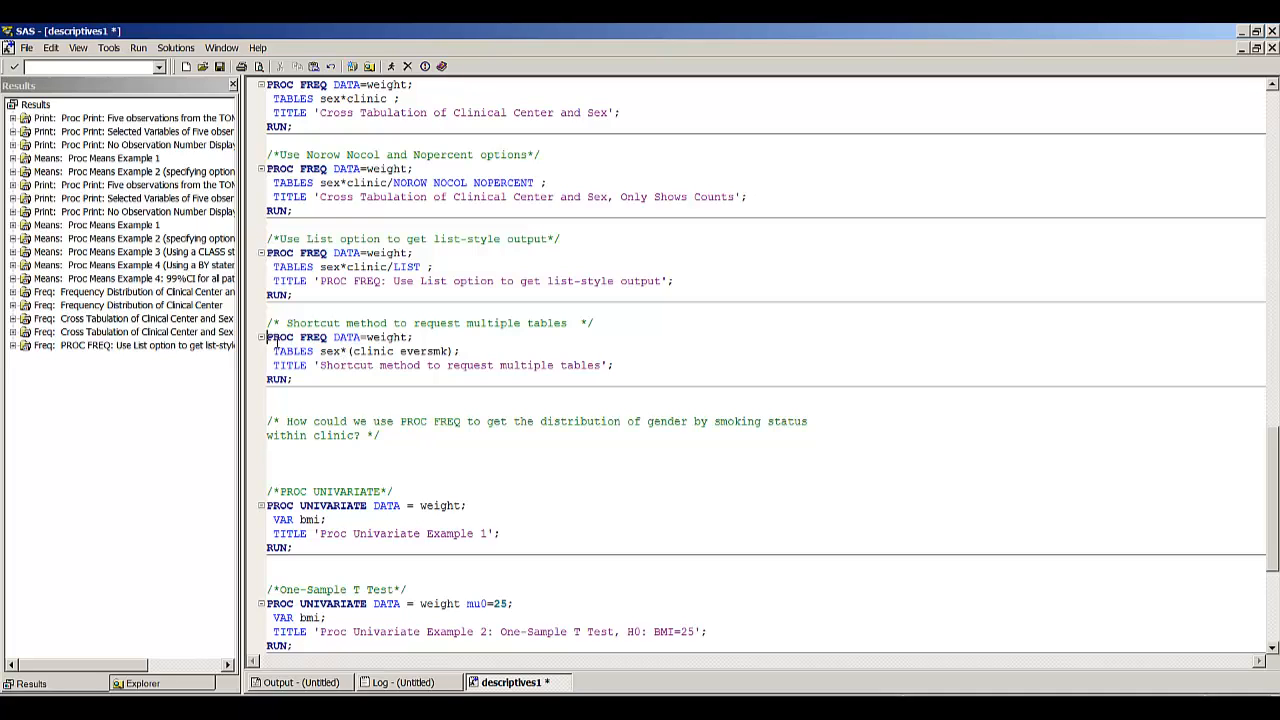
{"action": "left_click_drag", "start_coordinate": [269, 340], "coordinate": [280, 390]}
{"action": "left_click", "coordinate": [407, 66]}
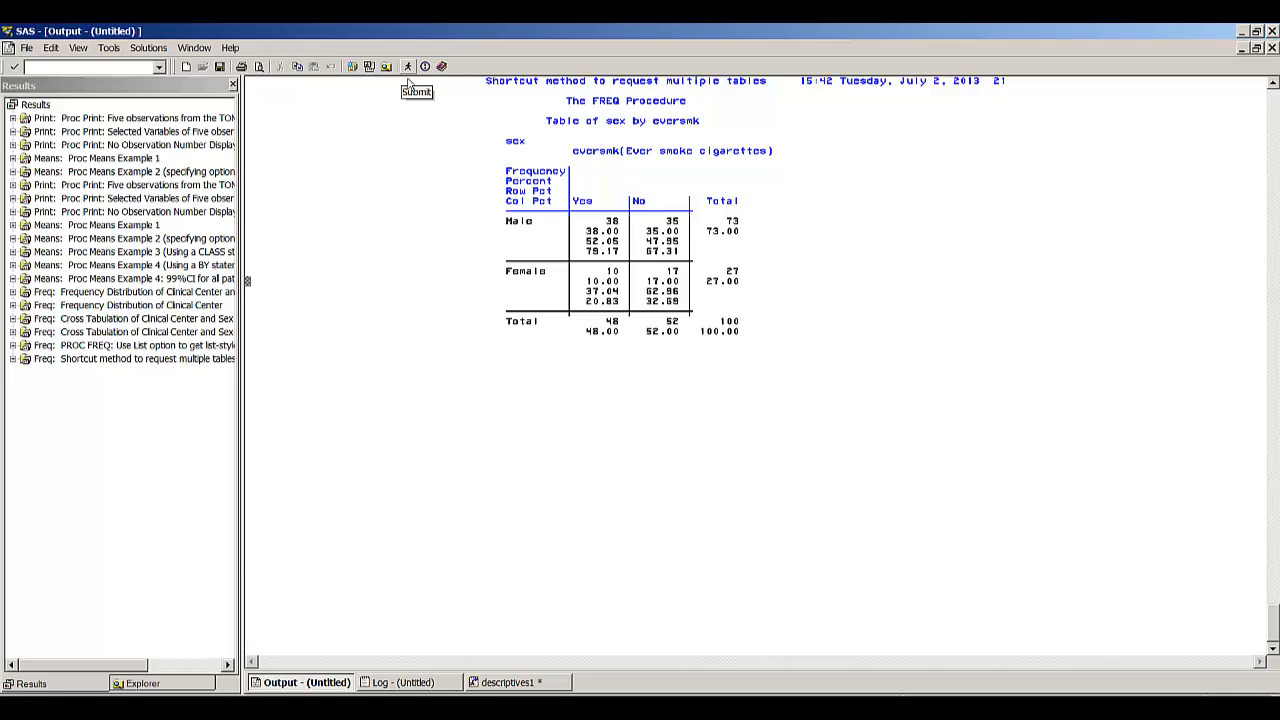
{"action": "key", "text": "Page_Up"}
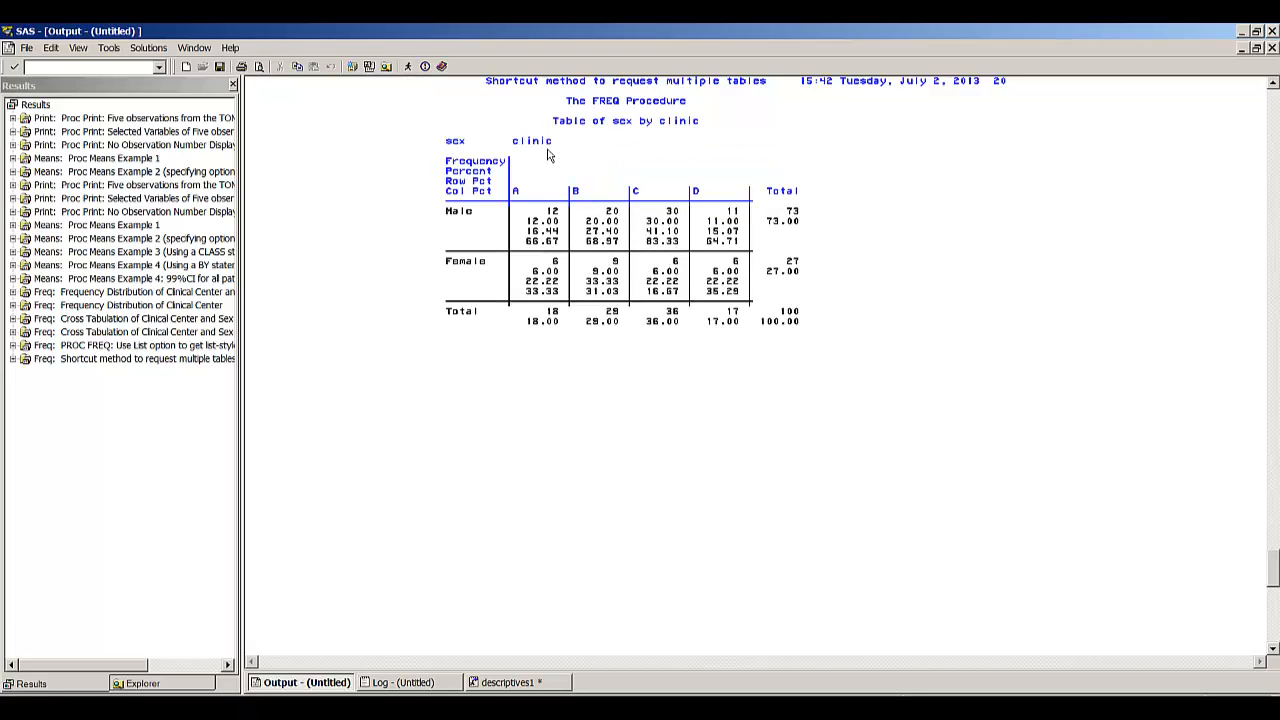
{"action": "key", "text": "Page_Down"}
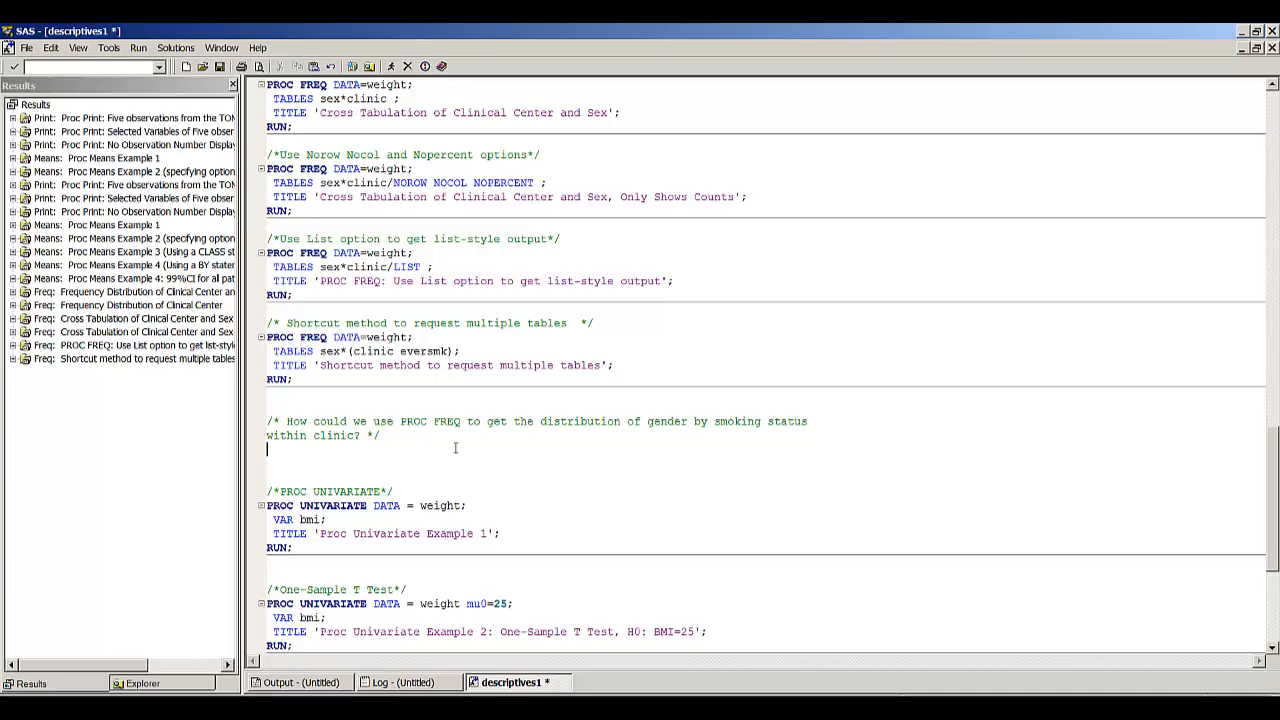
- Below the comment on gender by smoking status within clinic, write a PROC FREQ step with tables clinic*sex*eversmk
{"action": "type", "text": "proc freq;"}
{"action": "key", "text": "Return"}
{"action": "type", "text": "tabl"}
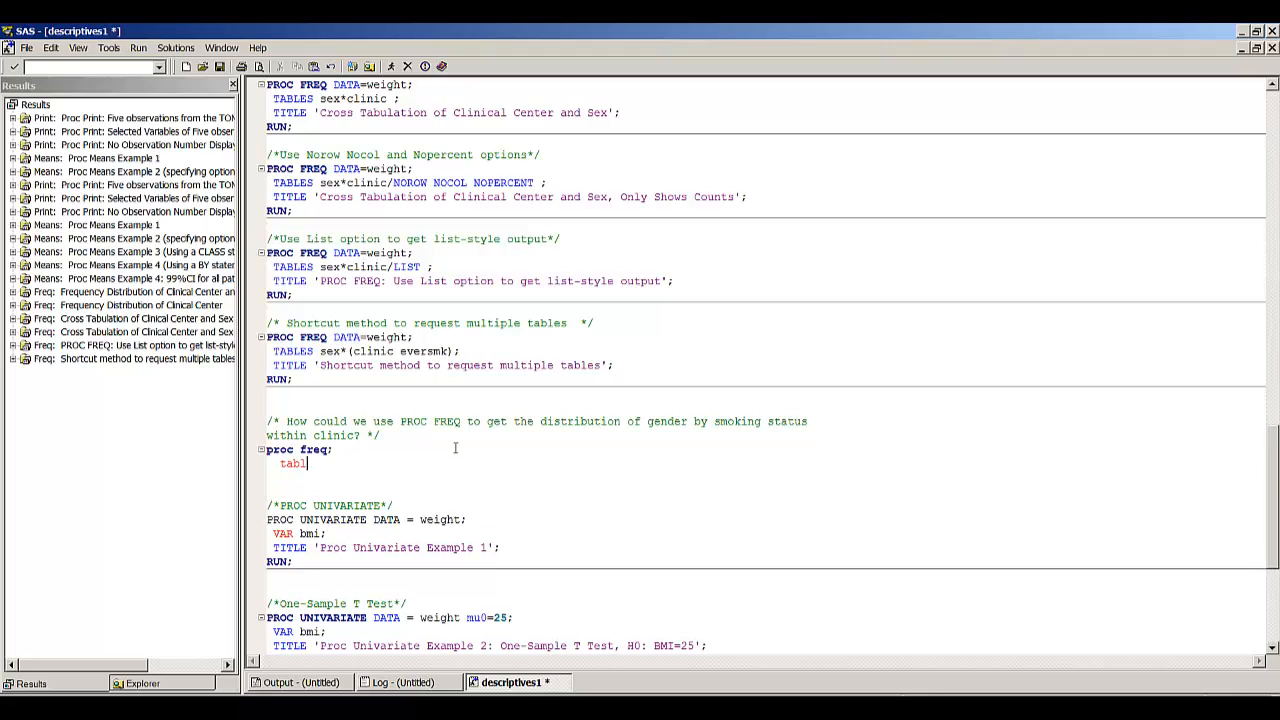
{"action": "type", "text": "es clinic*sex*eversmk;"}
{"action": "key", "text": "Return"}
{"action": "type", "text": "run;"}
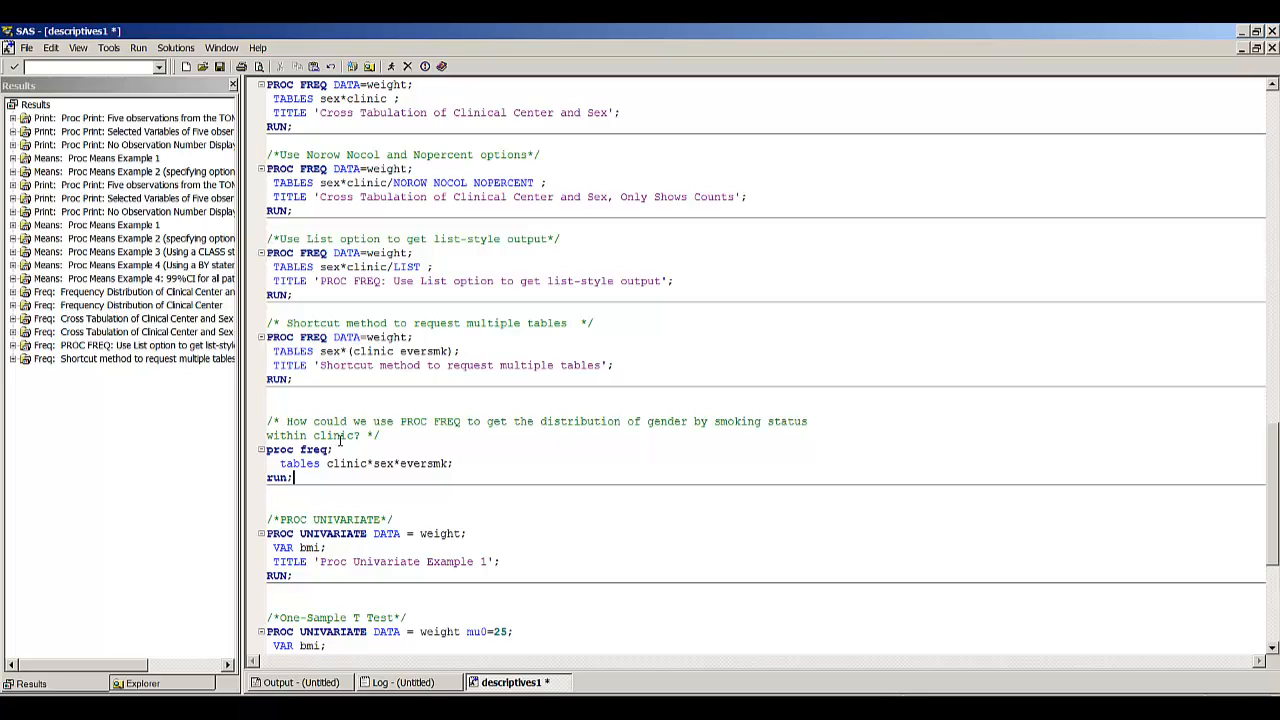
- Run the new clinic*sex*eversmk PROC FREQ step and review the sex by eversmk table for each clinic
{"action": "key", "text": "Up"}
{"action": "key", "text": "Up"}
{"action": "key", "text": "Left"}
{"action": "key", "text": "Left"}
{"action": "key", "text": "Left"}
{"action": "key", "text": "Left"}
{"action": "key", "text": "shift+Down"}
{"action": "key", "text": "shift+Down"}
{"action": "key", "text": "shift+Down"}
{"action": "key", "text": "F3"}
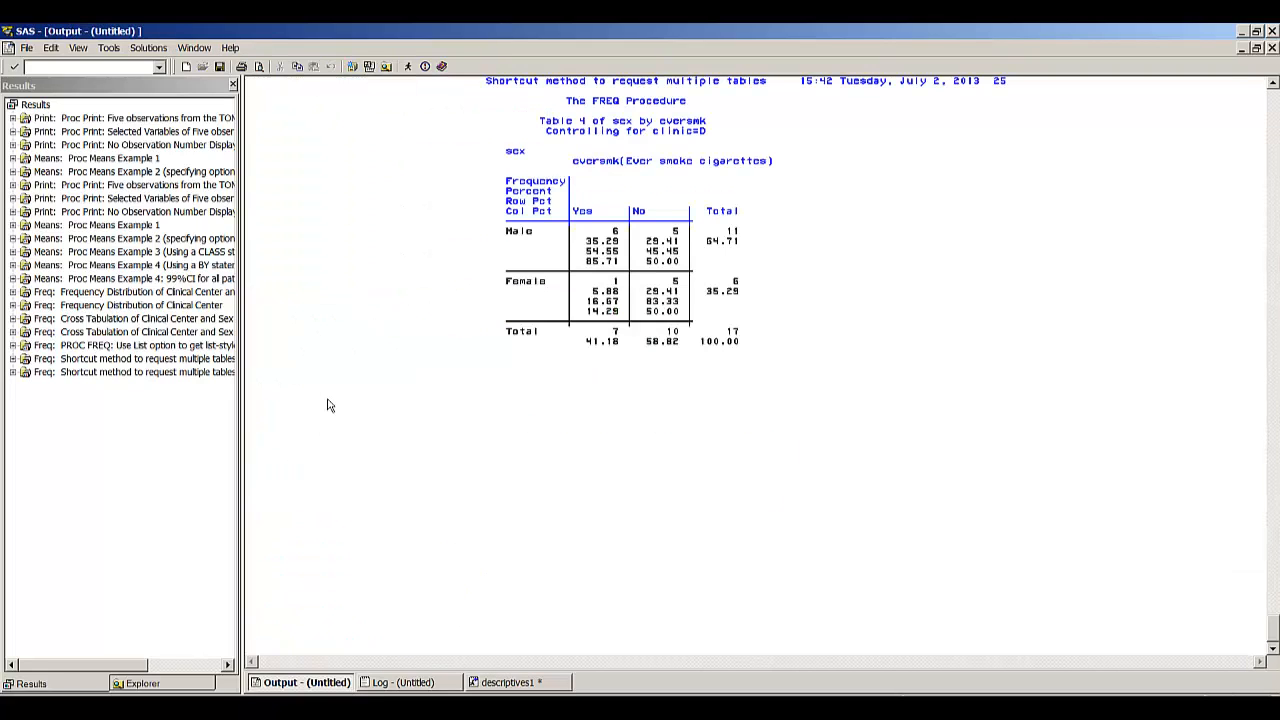
{"action": "key", "text": "Page_Up"}
{"action": "key", "text": "Page_Up"}
{"action": "key", "text": "Page_Up"}
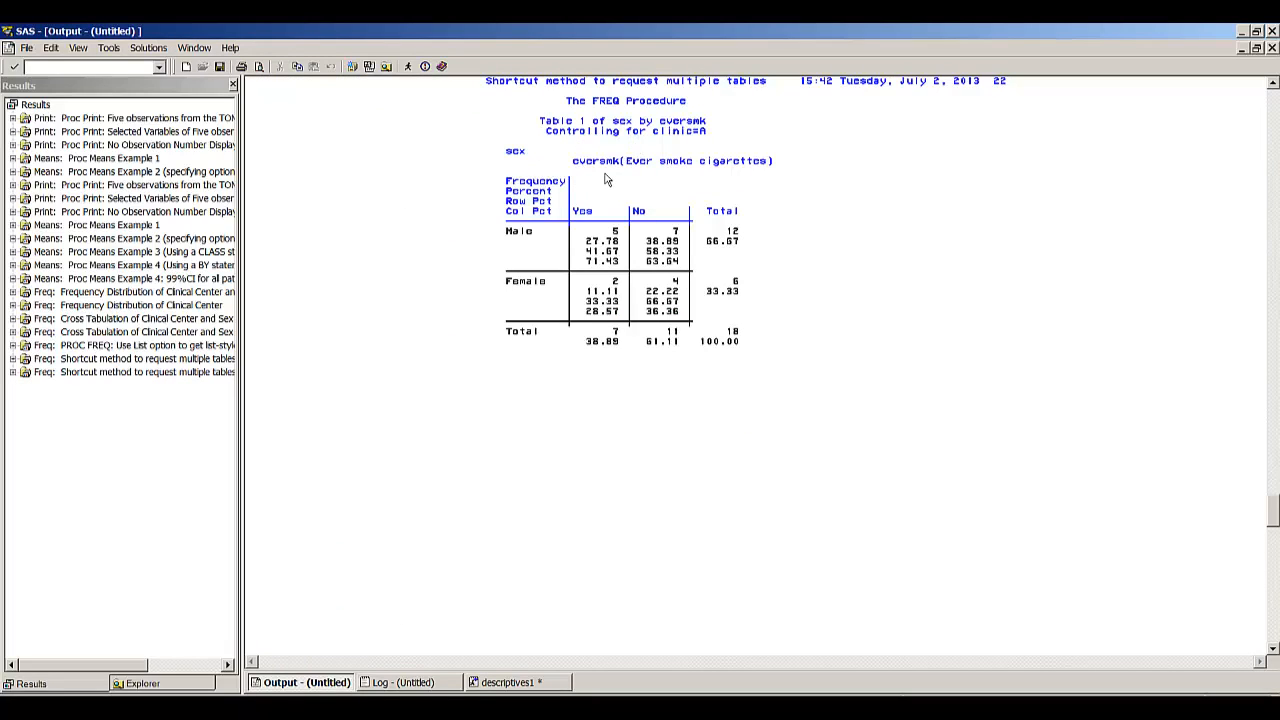
{"action": "key", "text": "Page_Down"}
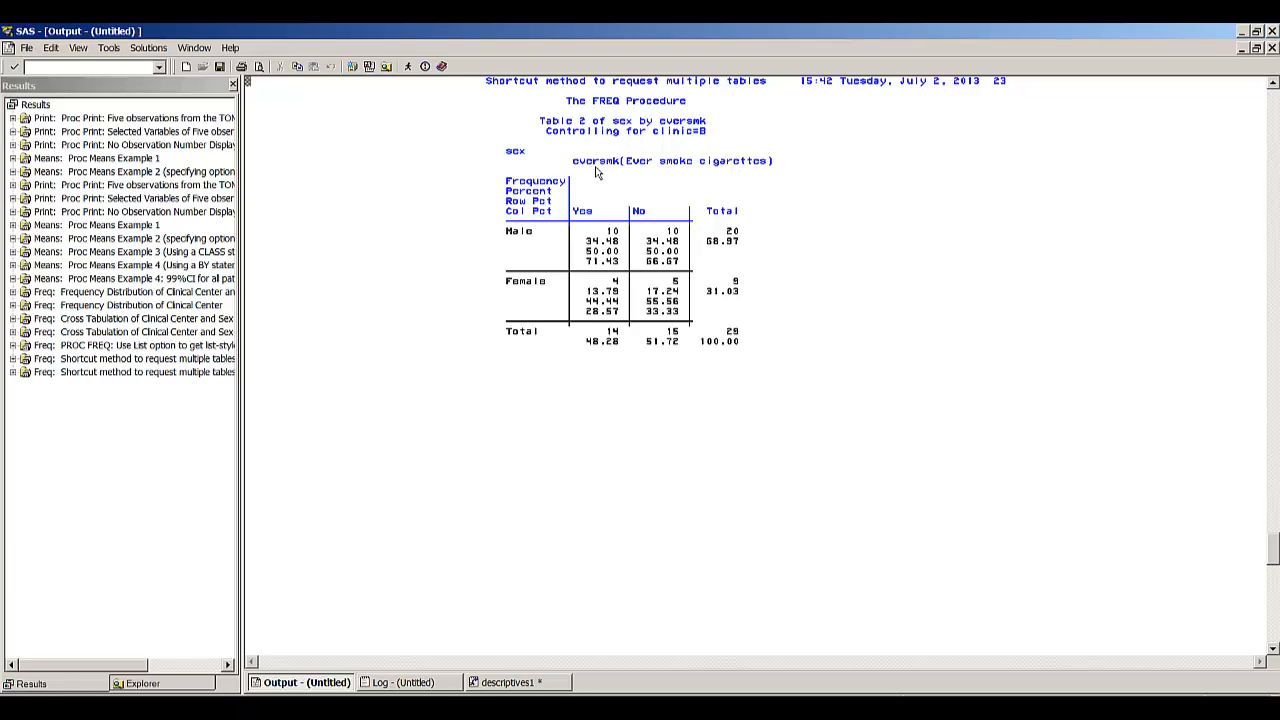
{"action": "key", "text": "Page_Down"}
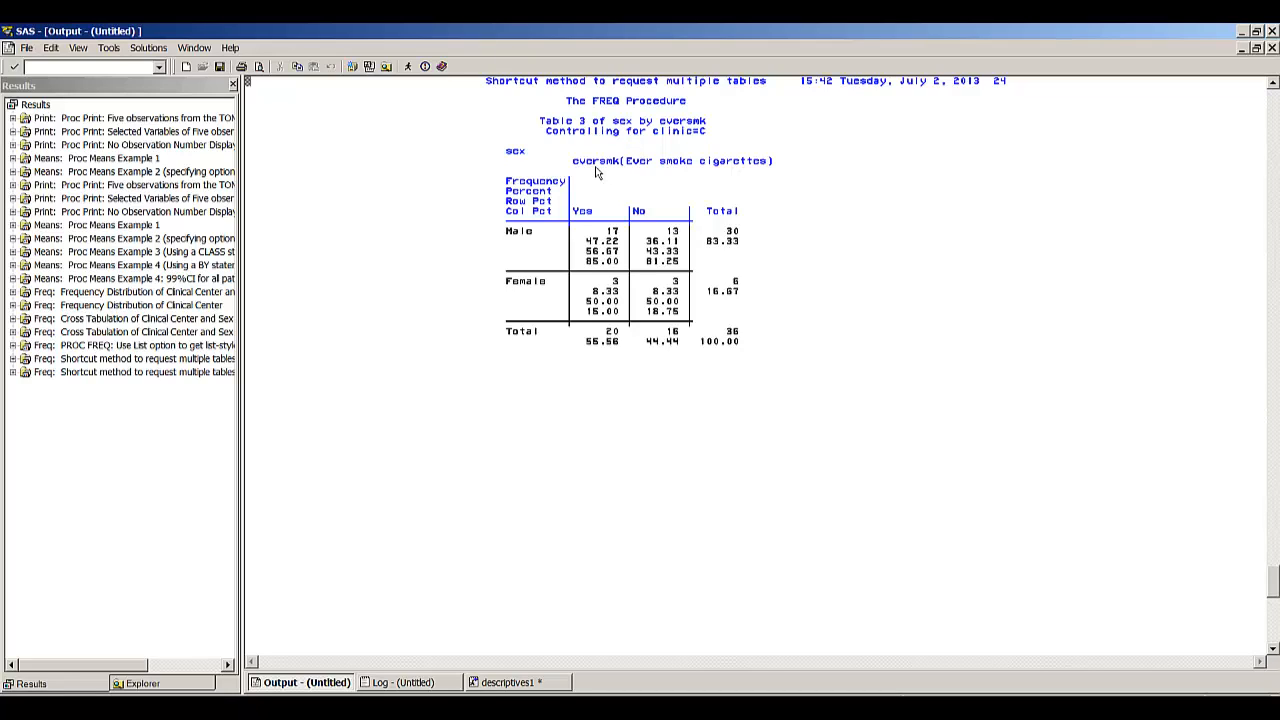
{"action": "key", "text": "Page_Down"}
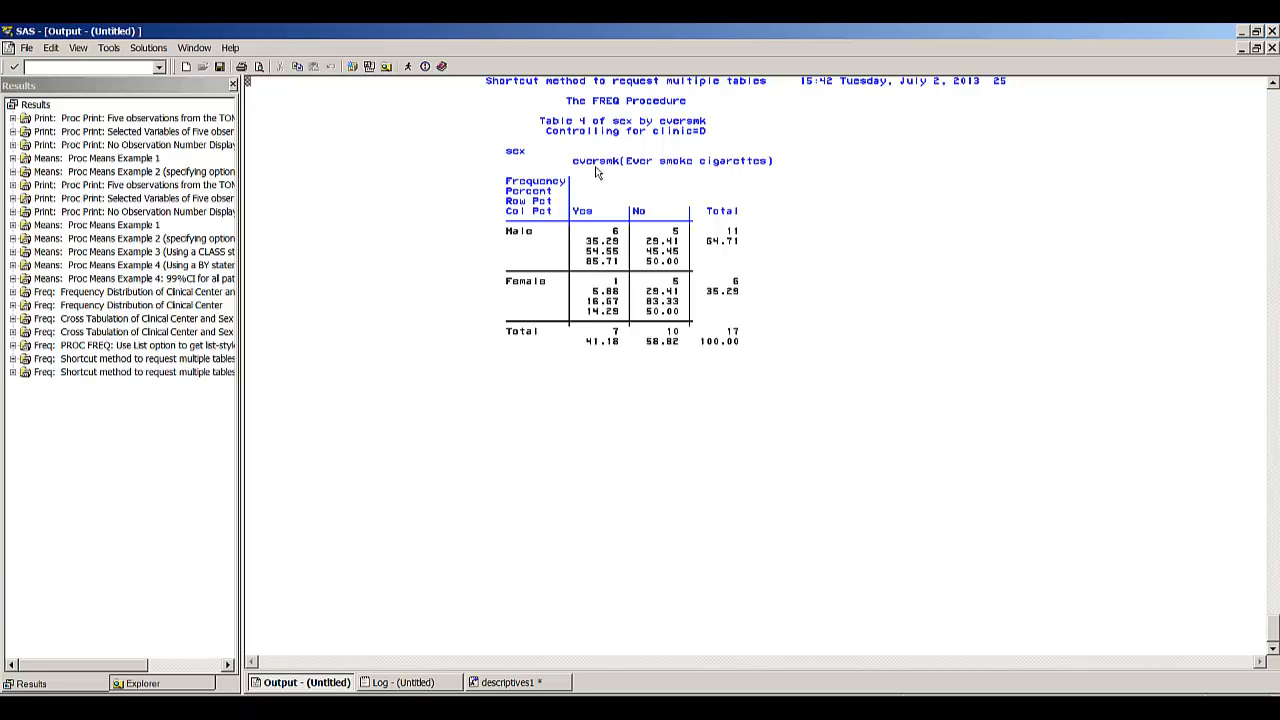
- Below the three-way PROC FREQ step, write a PROC SORT step that sorts by clinic
{"action": "key", "text": "F5"}
{"action": "key", "text": "Down"}
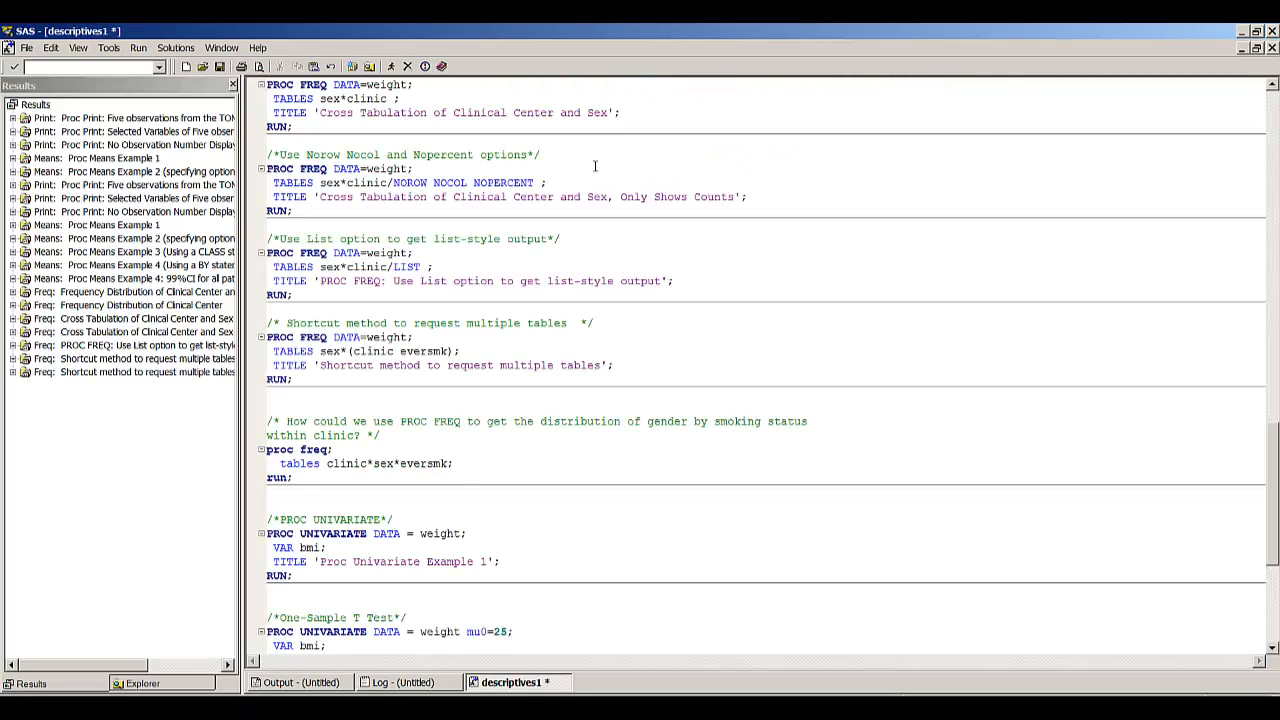
{"action": "key", "text": "Return"}
{"action": "key", "text": "Return"}
{"action": "key", "text": "Up"}
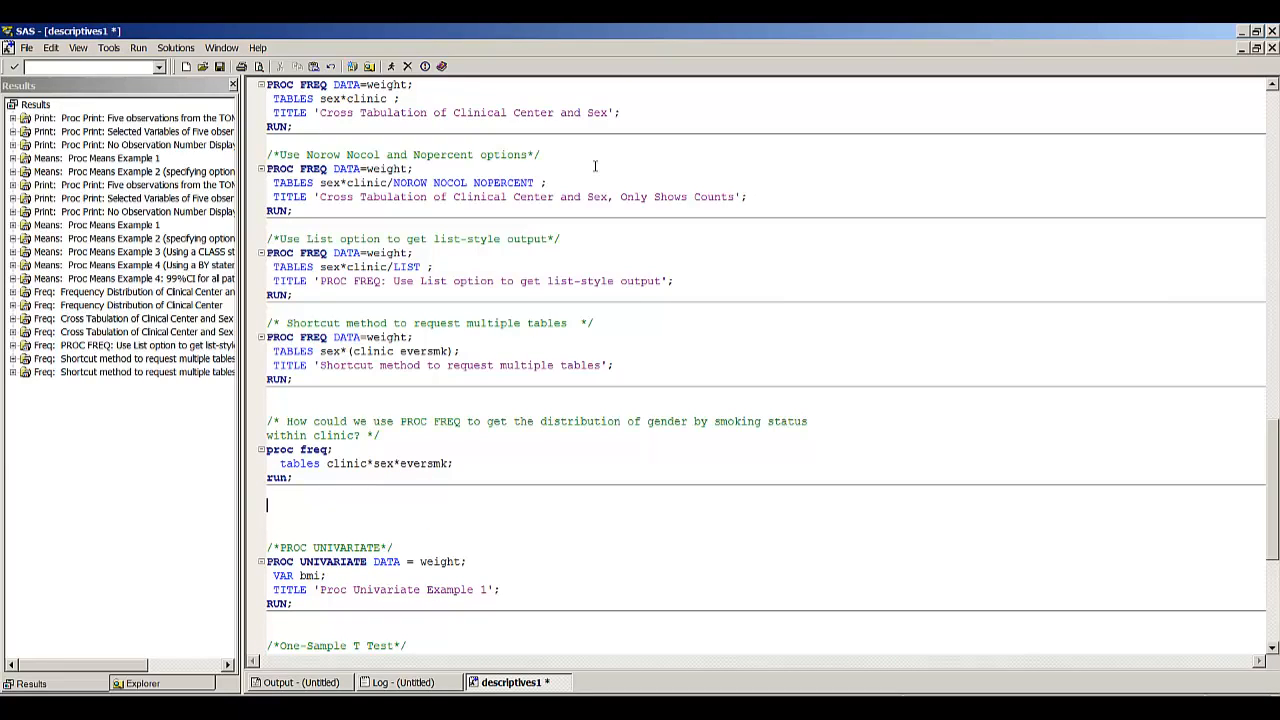
{"action": "type", "text": "proc sort;"}
{"action": "key", "text": "Return"}
{"action": "type", "text": "by clinic;"}
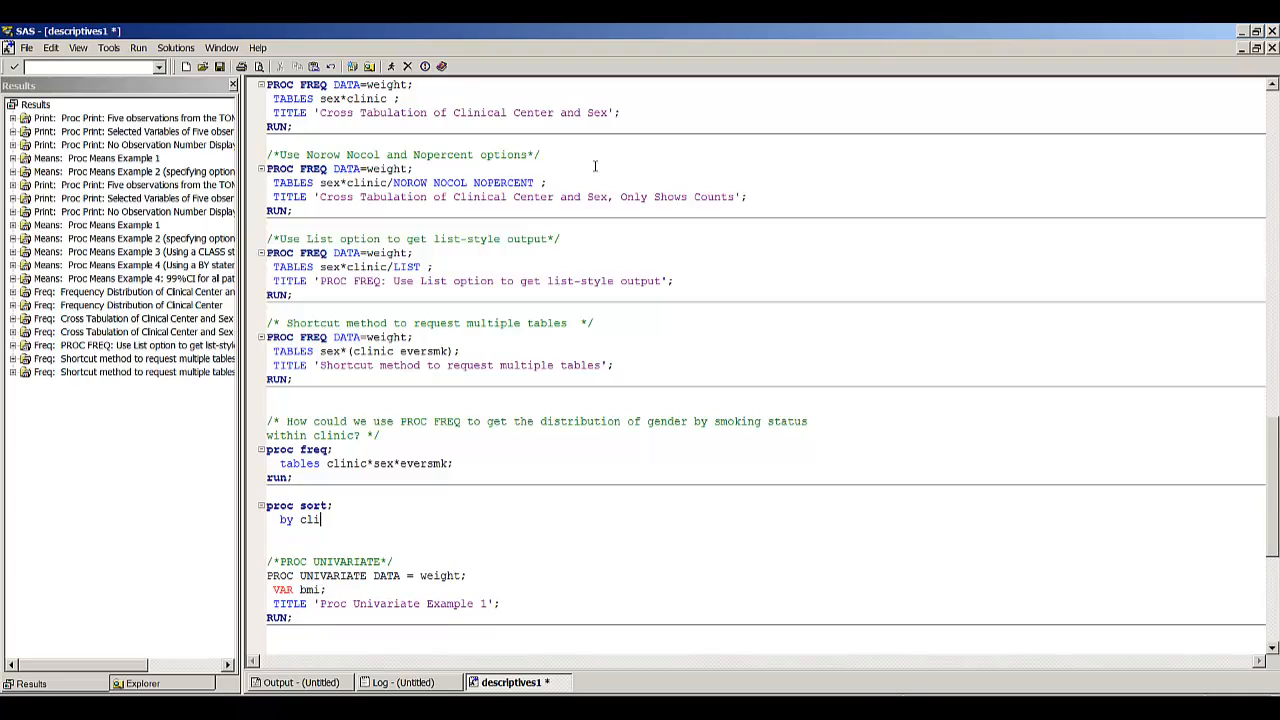
{"action": "key", "text": "Return"}
{"action": "key", "text": "BackSpace"}
{"action": "type", "text": "run;"}
{"action": "key", "text": "Return"}
- After the new sort step, write a PROC FREQ step with tables sex*eversmk and a BY clinic statement
{"action": "type", "text": "proc freq;"}
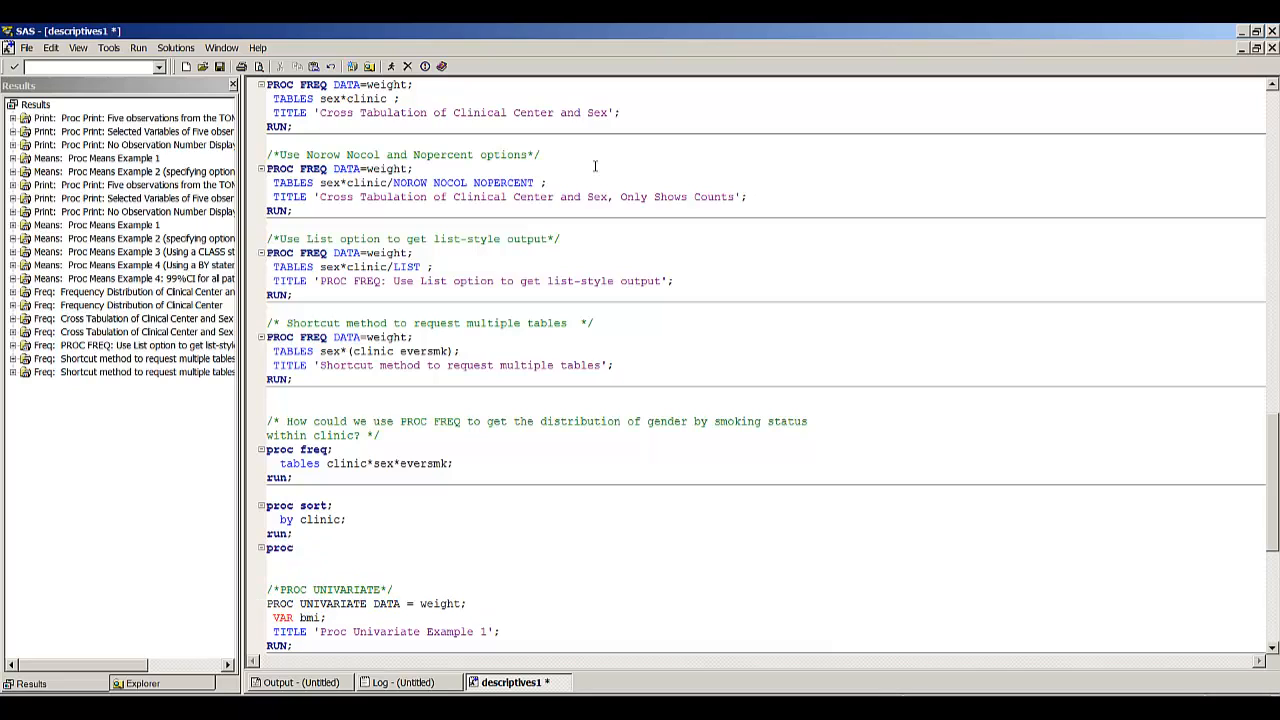
{"action": "key", "text": "Return"}
{"action": "type", "text": "tabl"}
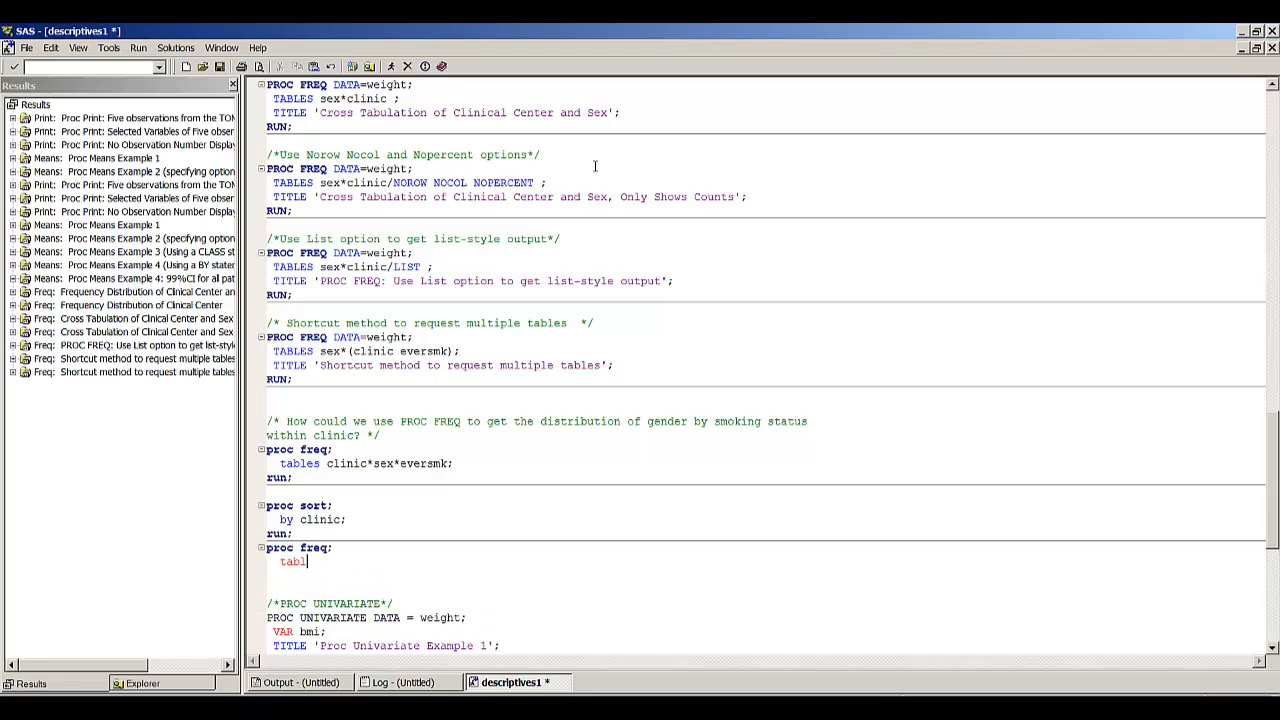
{"action": "type", "text": "es sex*eversmk;"}
{"action": "key", "text": "Return"}
{"action": "type", "text": "by clinic;"}
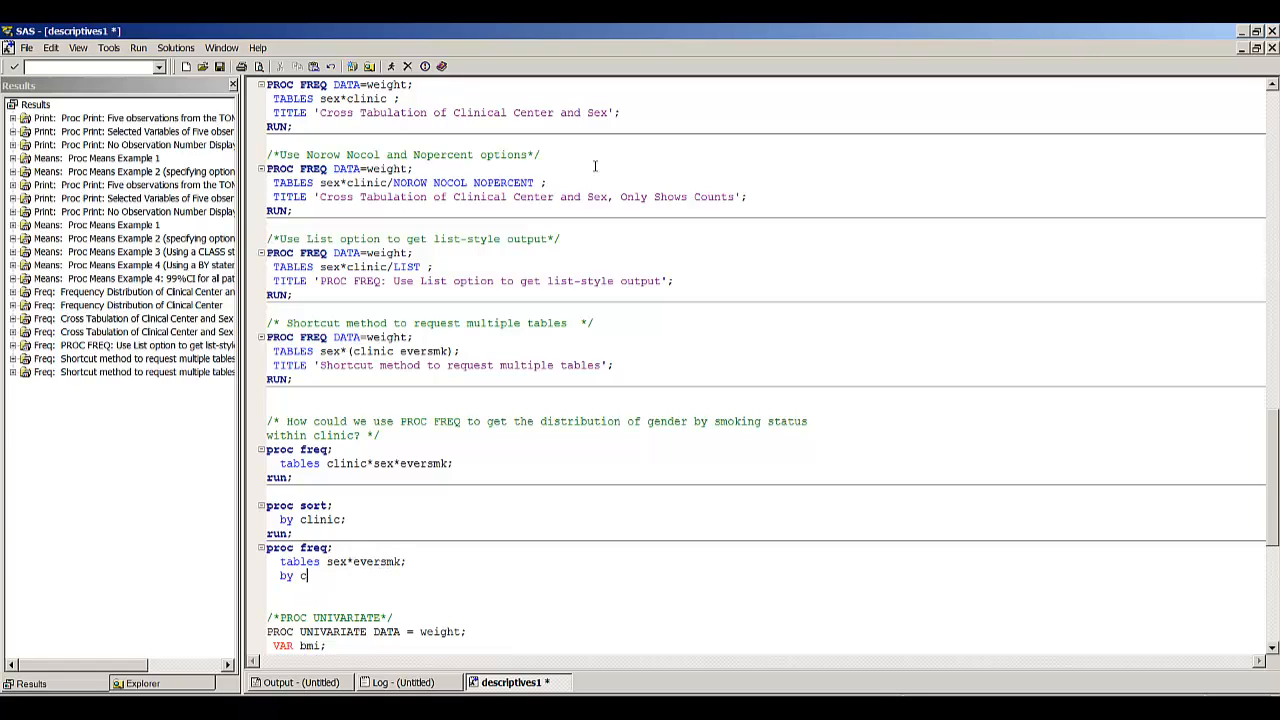
{"action": "key", "text": "Return"}
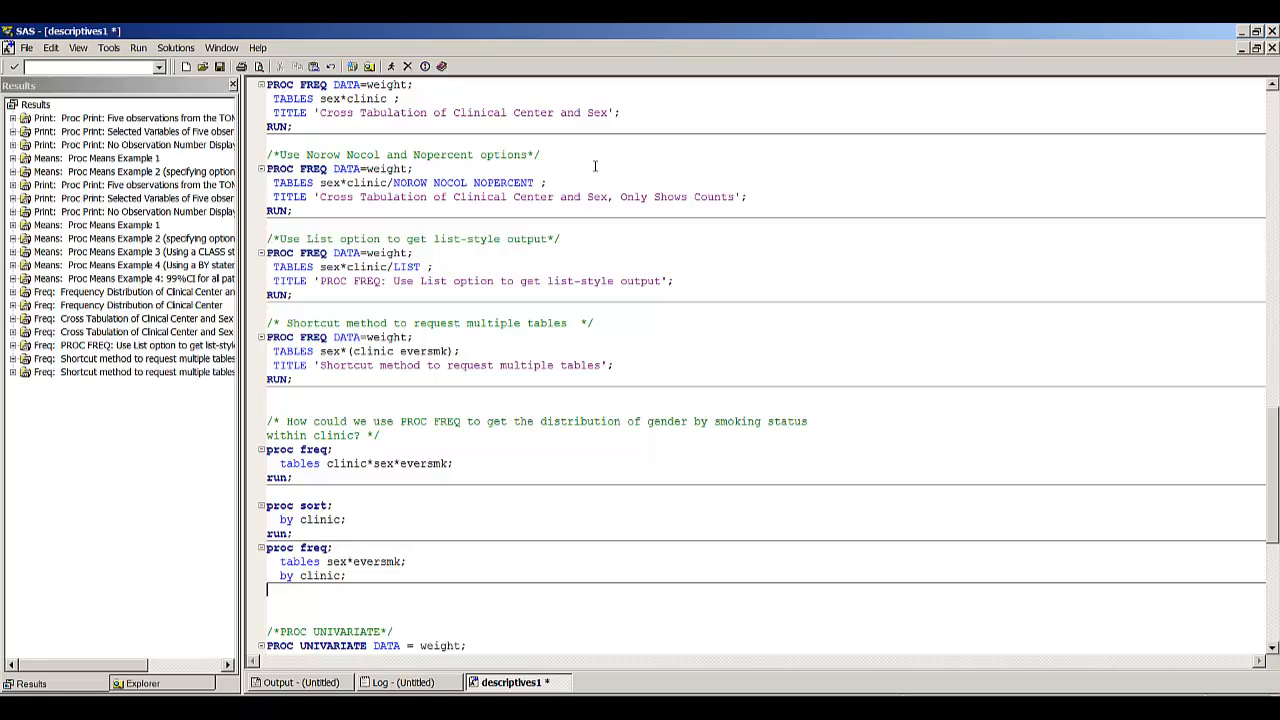
{"action": "type", "text": "run;"}
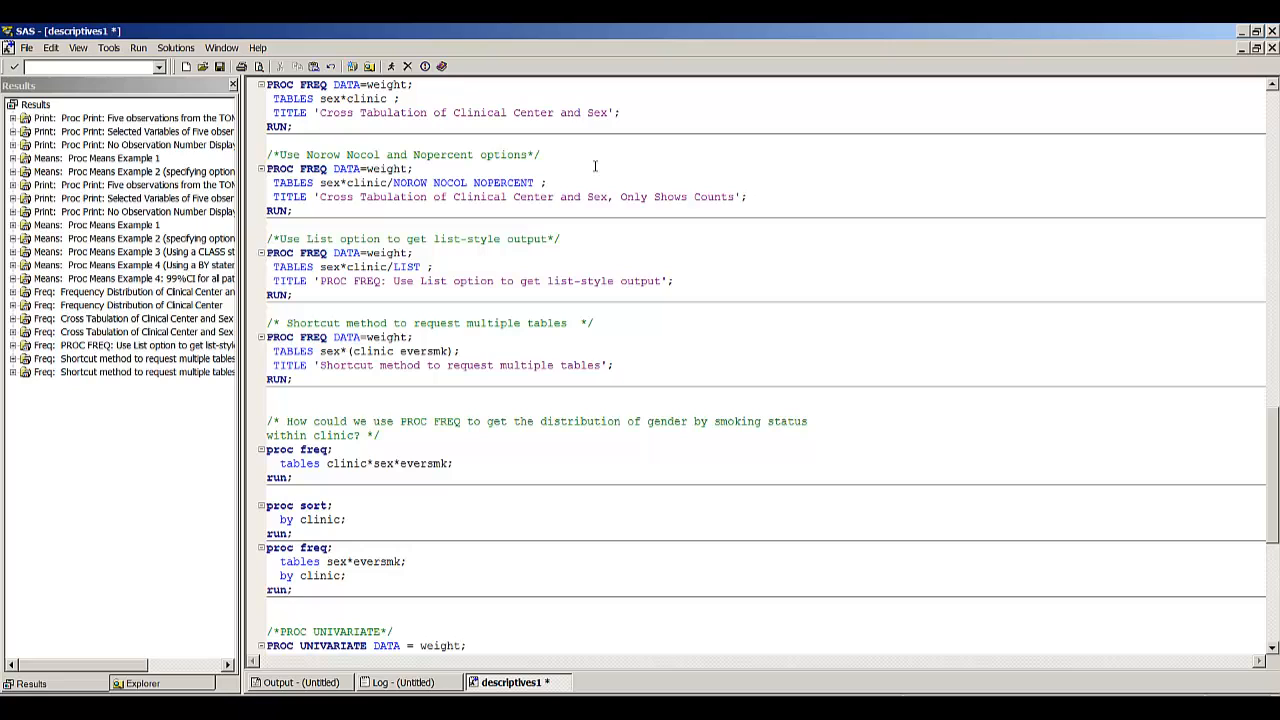
- Run the new PROC SORT and BY clinic PROC FREQ steps and review the table for each clinic
{"action": "key", "text": "Up"}
{"action": "key", "text": "Up"}
{"action": "key", "text": "Up"}
{"action": "key", "text": "Up"}
{"action": "key", "text": "Up"}
{"action": "key", "text": "Up"}
{"action": "key", "text": "F8"}
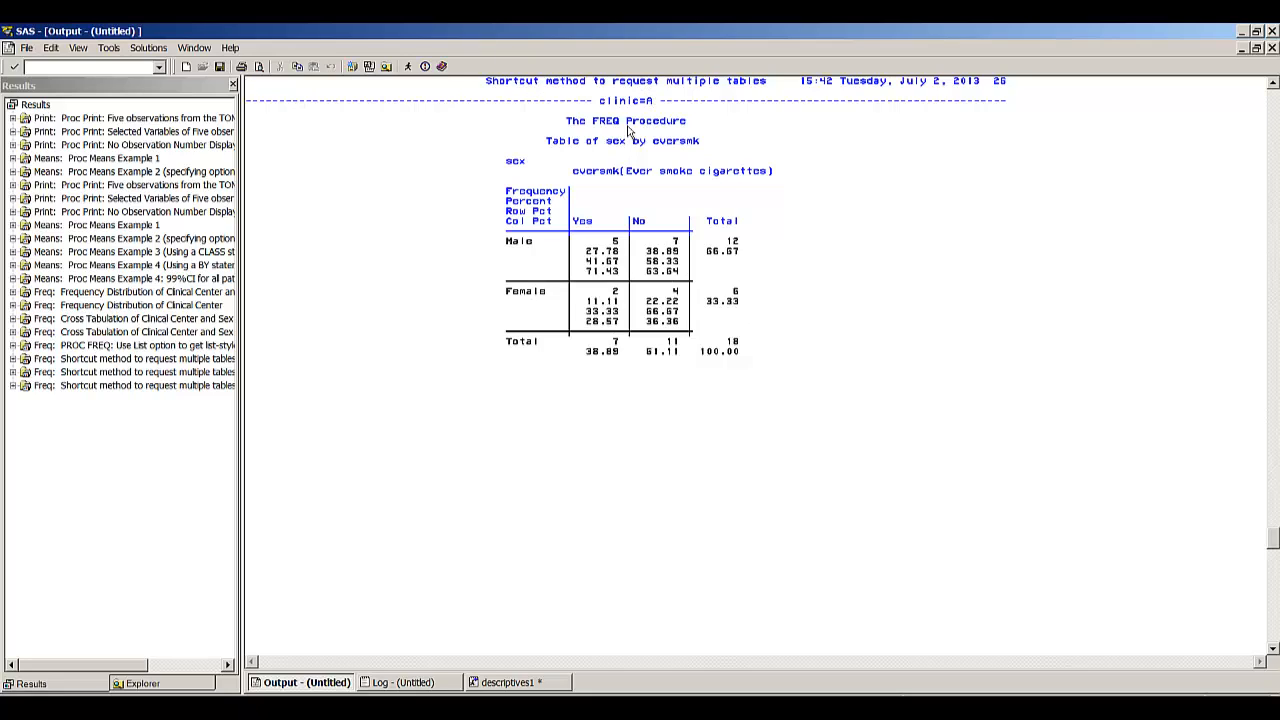
{"action": "key", "text": "Page_Down"}
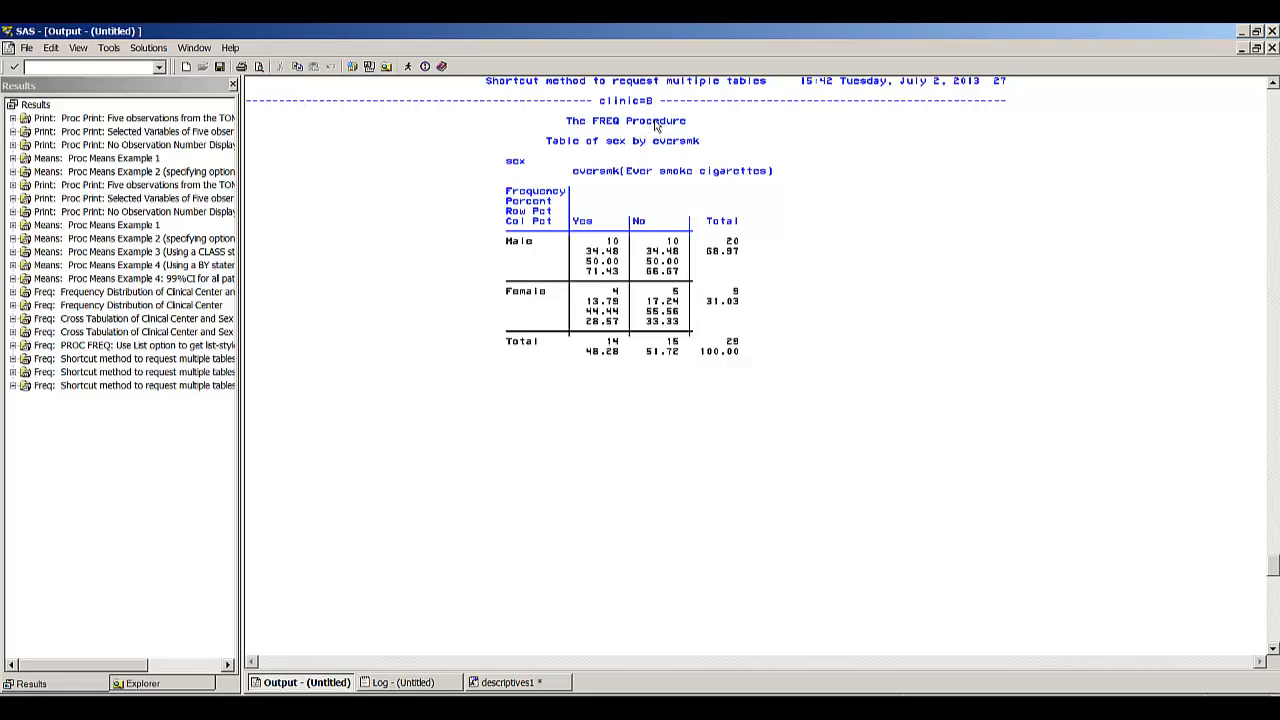
{"action": "key", "text": "Page_Down"}
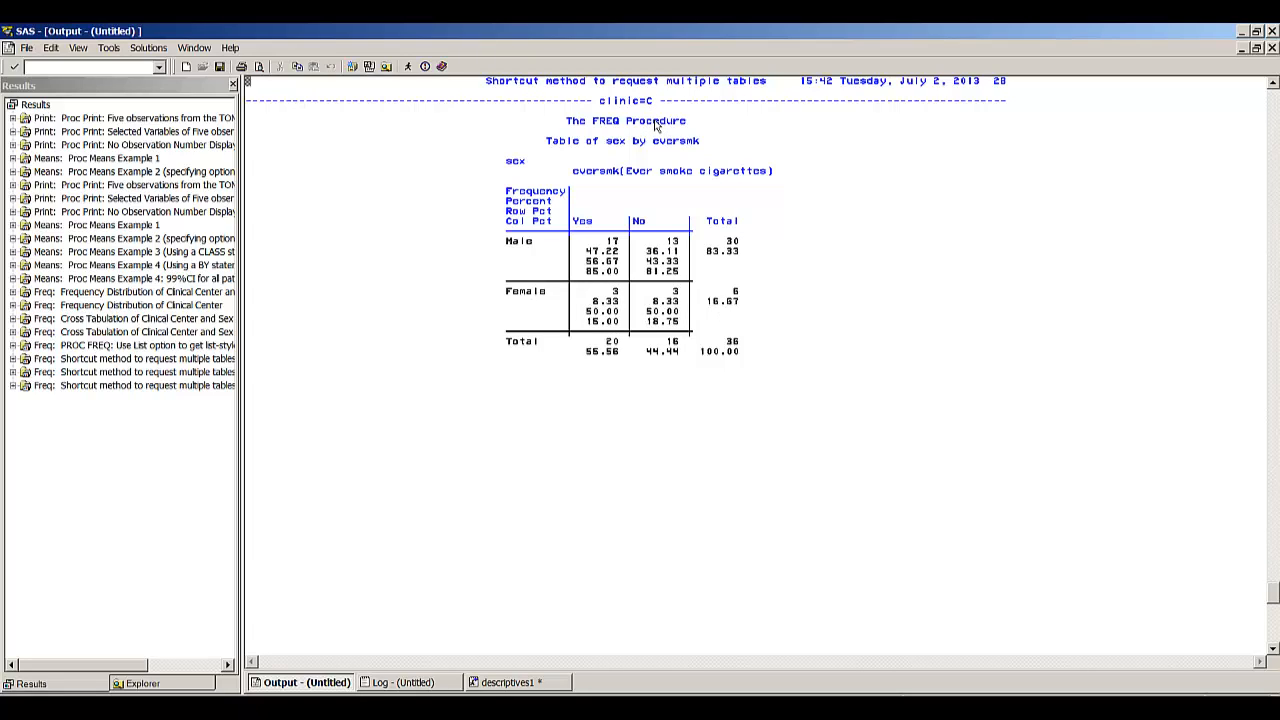
{"action": "key", "text": "Page_Down"}
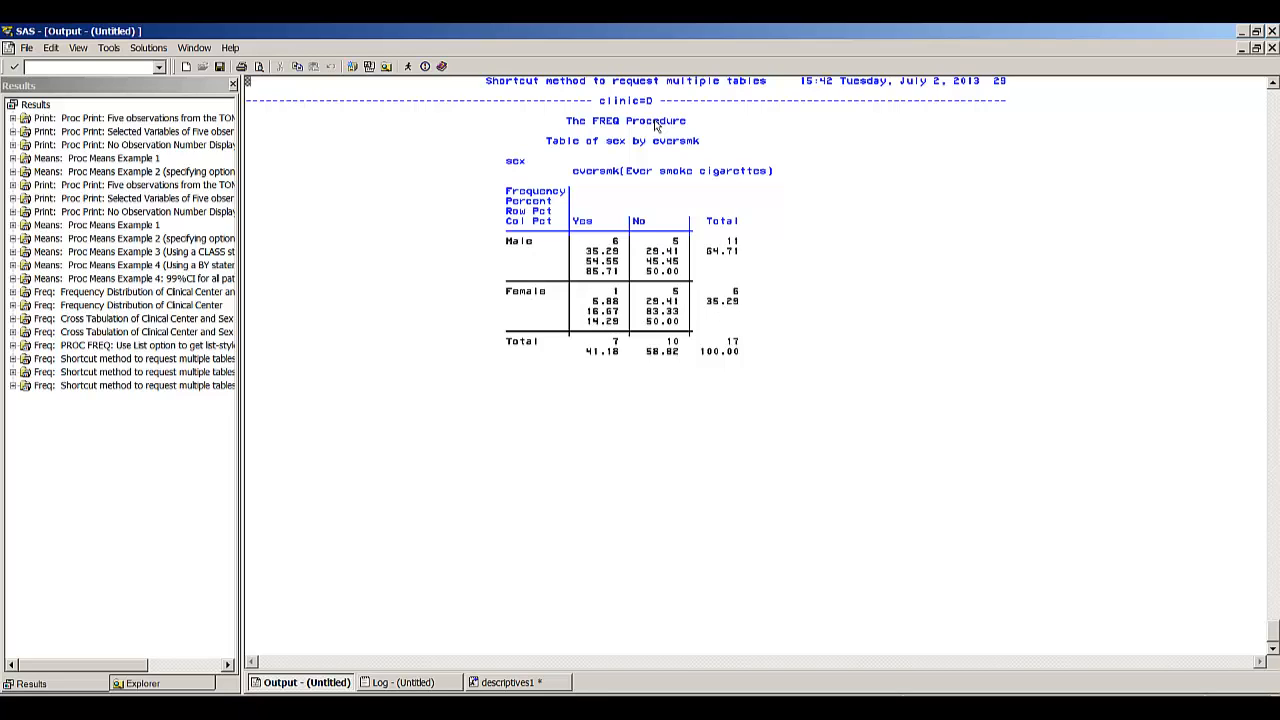
- Run the PROC UNIVARIATE Example 1 step on the bmi variable
{"action": "key", "text": "F5"}
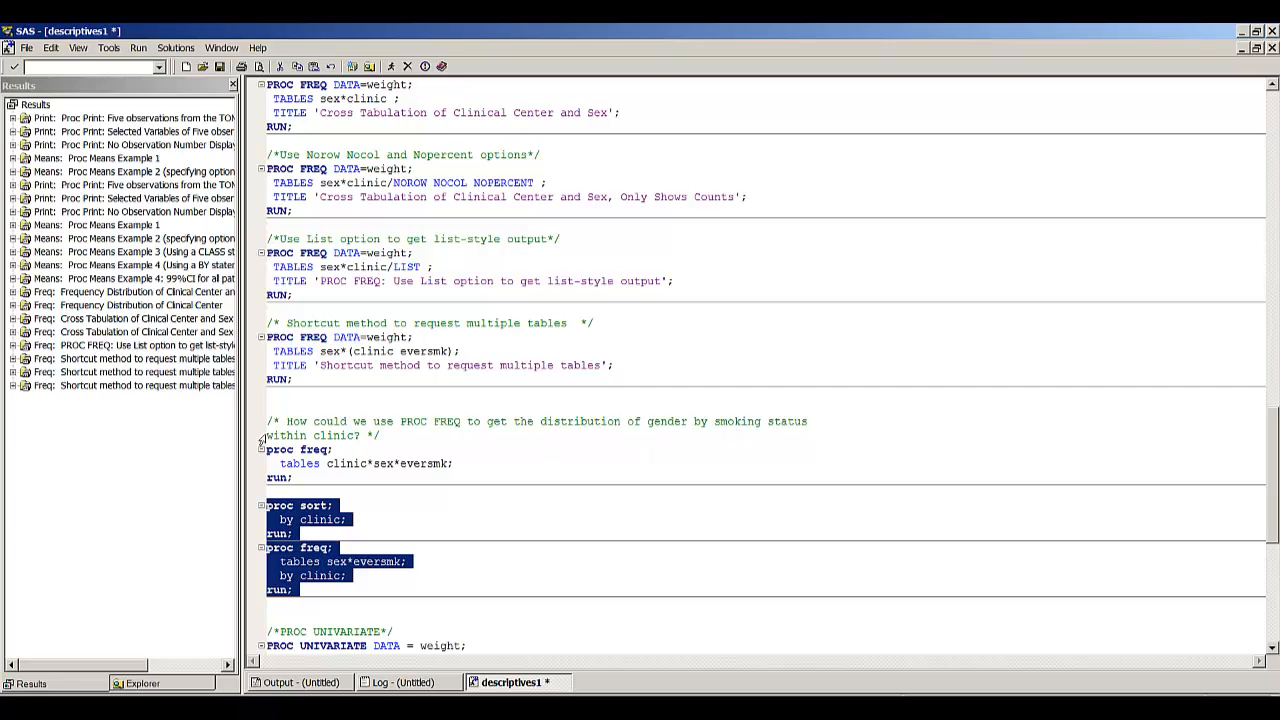
{"action": "left_click", "coordinate": [484, 476]}
{"action": "key", "text": "Page_Down"}
{"action": "key", "text": "Up"}
{"action": "key", "text": "Up"}
{"action": "key", "text": "Up"}
{"action": "key", "text": "Up"}
{"action": "key", "text": "Up"}
{"action": "key", "text": "Up"}
{"action": "key", "text": "Up"}
{"action": "key", "text": "Up"}
{"action": "key", "text": "Up"}
{"action": "key", "text": "Up"}
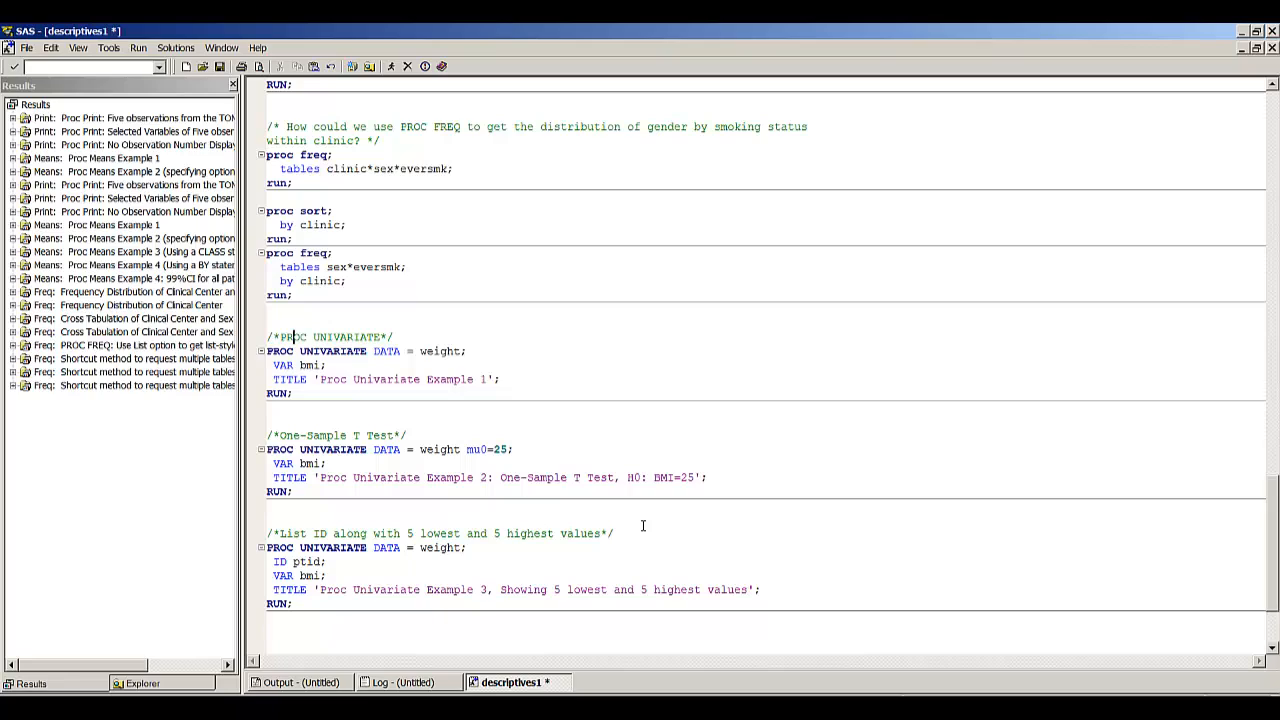
{"action": "key", "text": "Down"}
{"action": "key", "text": "Home"}
{"action": "left_click_drag", "start_coordinate": [267, 351], "coordinate": [294, 394]}
{"action": "left_click", "coordinate": [391, 66]}
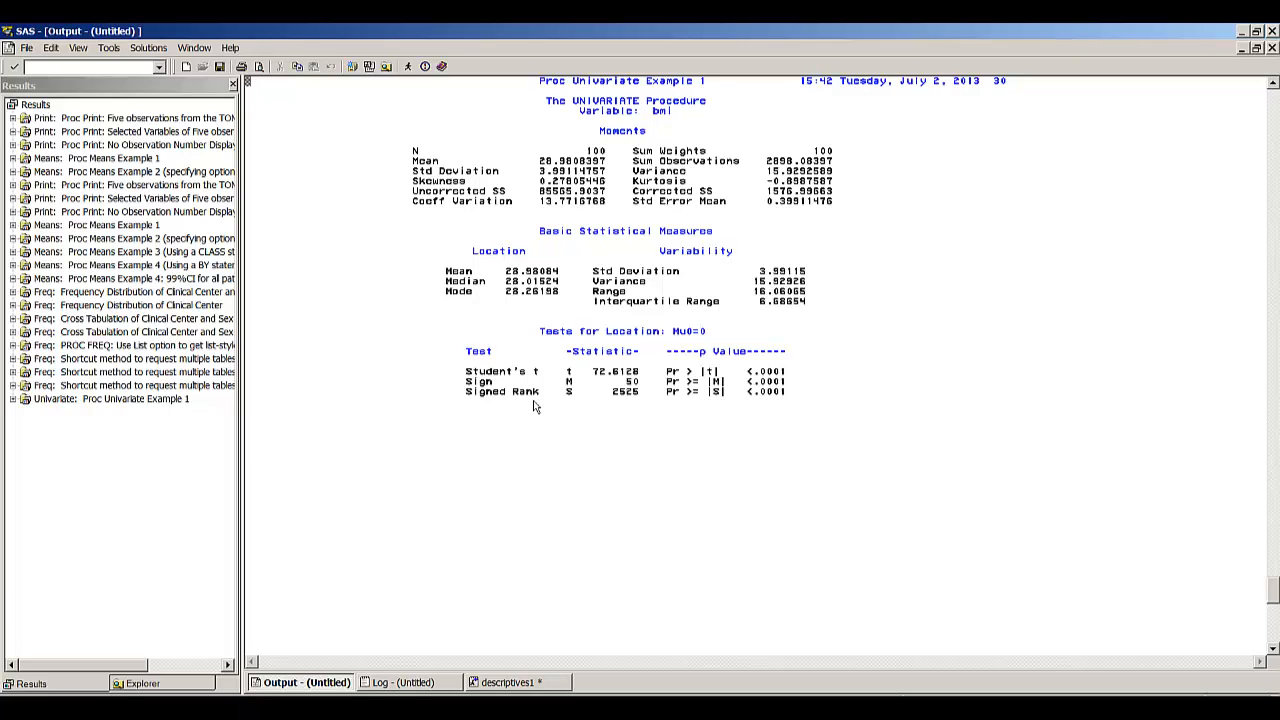
- Run the one-sample t test PROC UNIVARIATE step on bmi with mu0=25 and bring up its tests for location
{"action": "scroll", "coordinate": [535, 407], "scroll_direction": "down", "scroll_amount": 1}
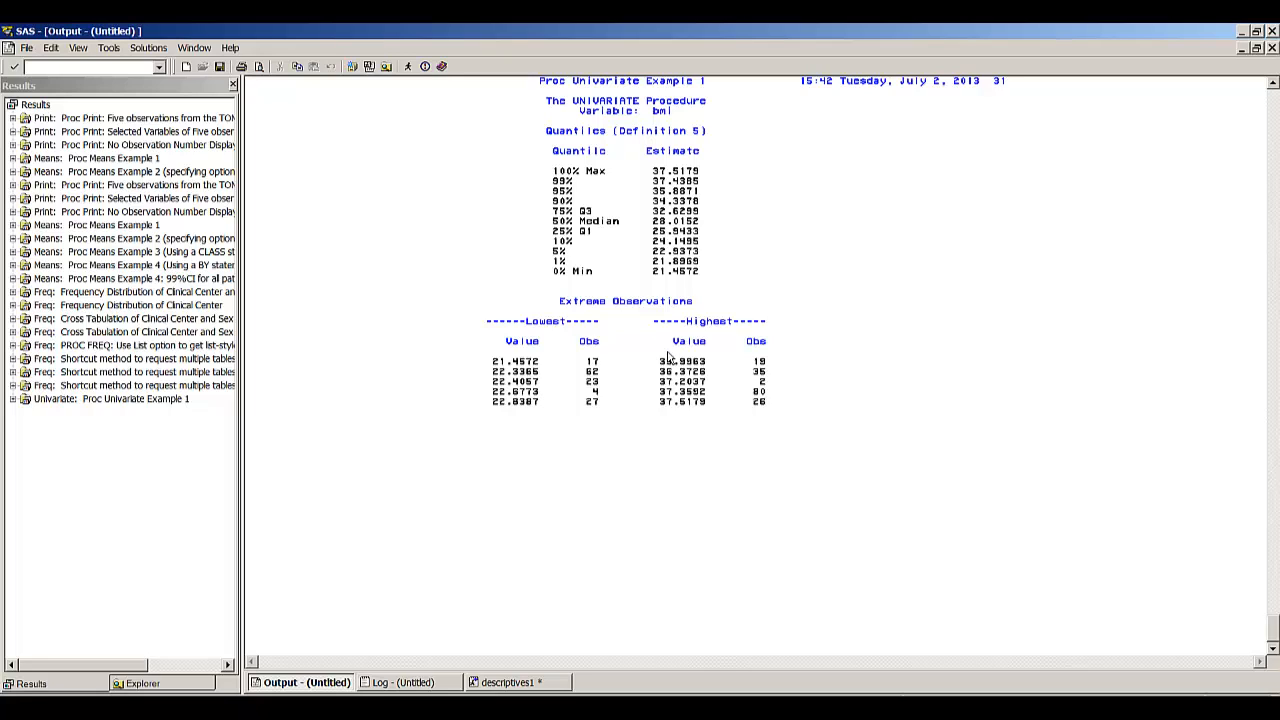
{"action": "left_click", "coordinate": [511, 682]}
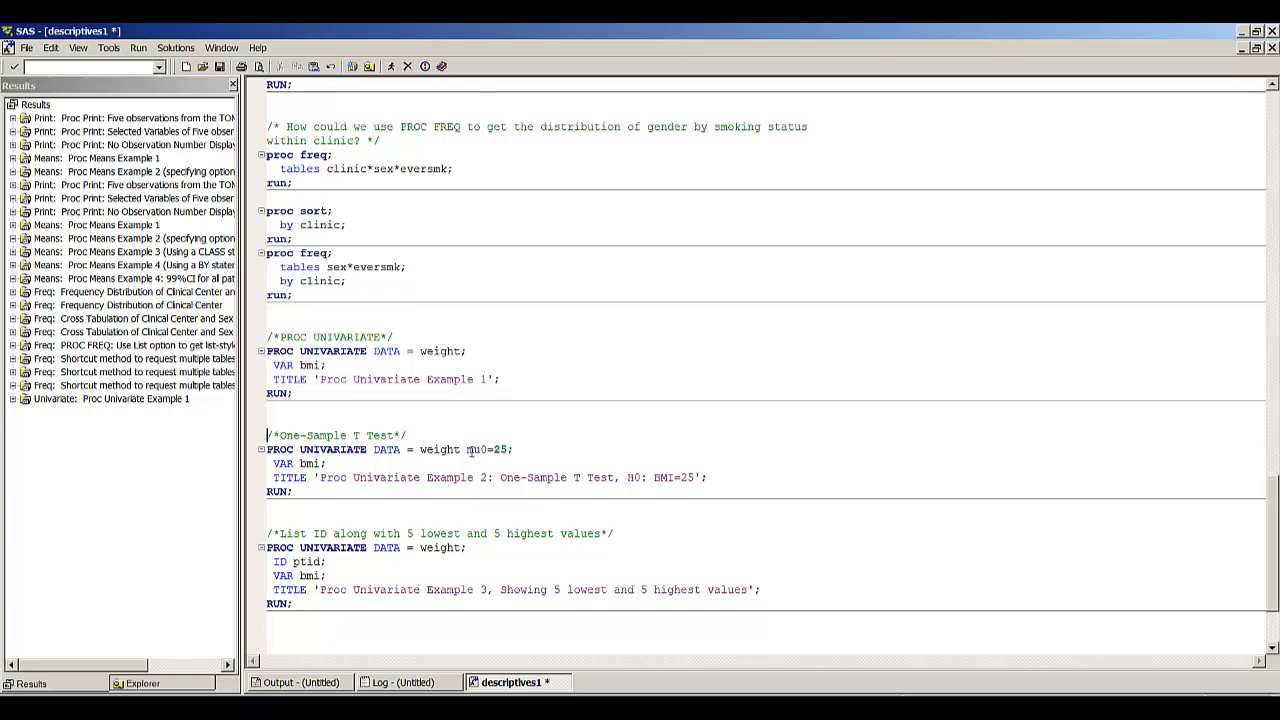
{"action": "key", "text": "shift+Down"}
{"action": "key", "text": "shift+Down"}
{"action": "key", "text": "shift+Down"}
{"action": "key", "text": "shift+Down"}
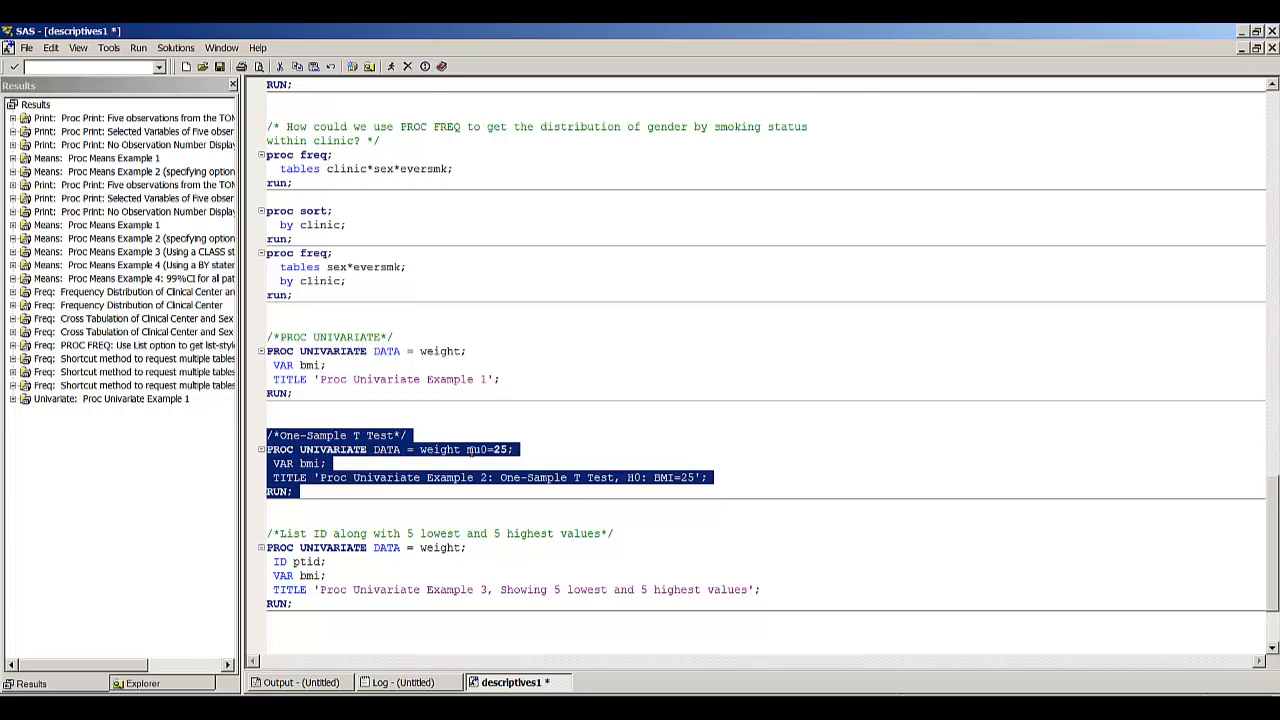
{"action": "key", "text": "F8"}
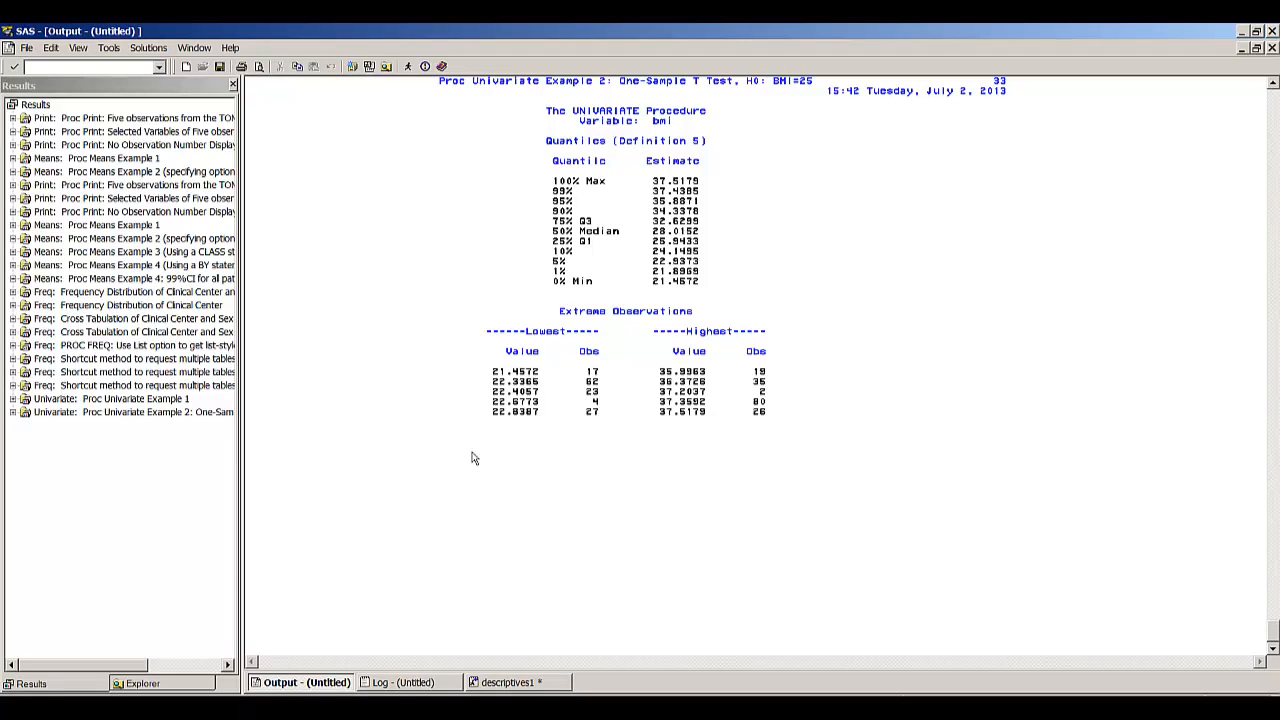
{"action": "key", "text": "Page_Up"}
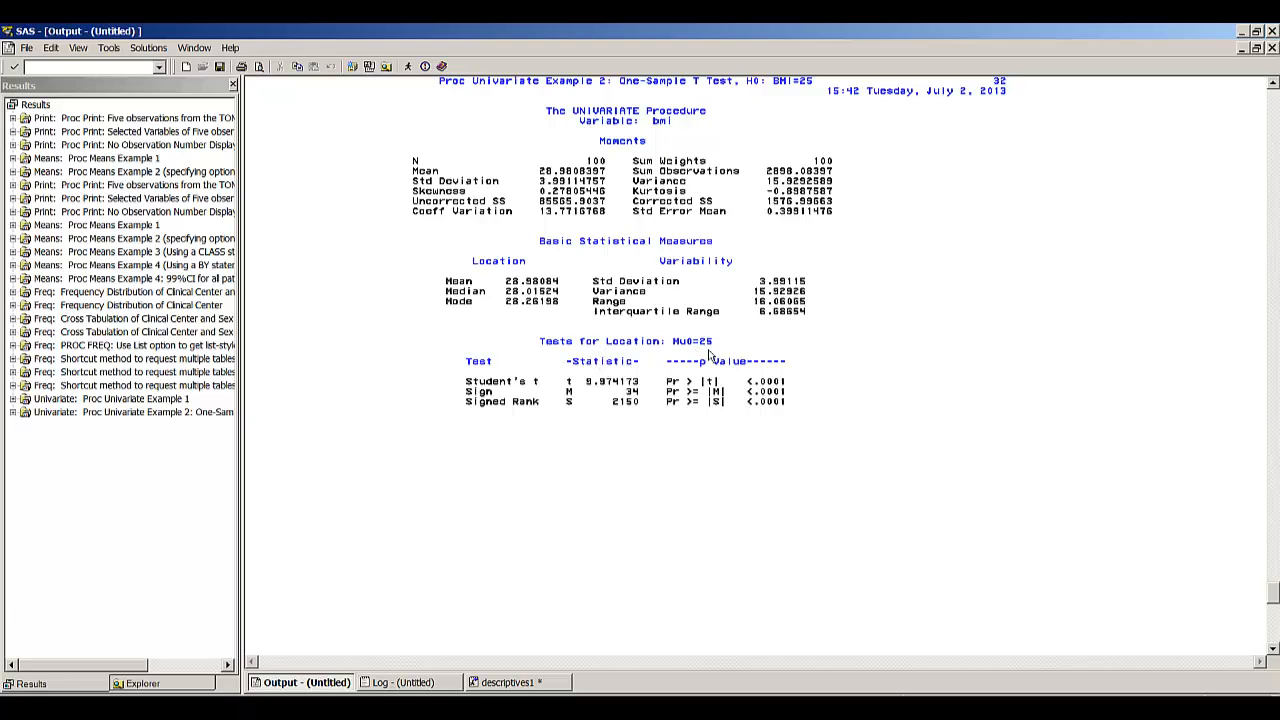
- Run the PROC UNIVARIATE Example 3 step that lists ptid with the 5 lowest and 5 highest bmi values
{"action": "left_click", "coordinate": [515, 682]}
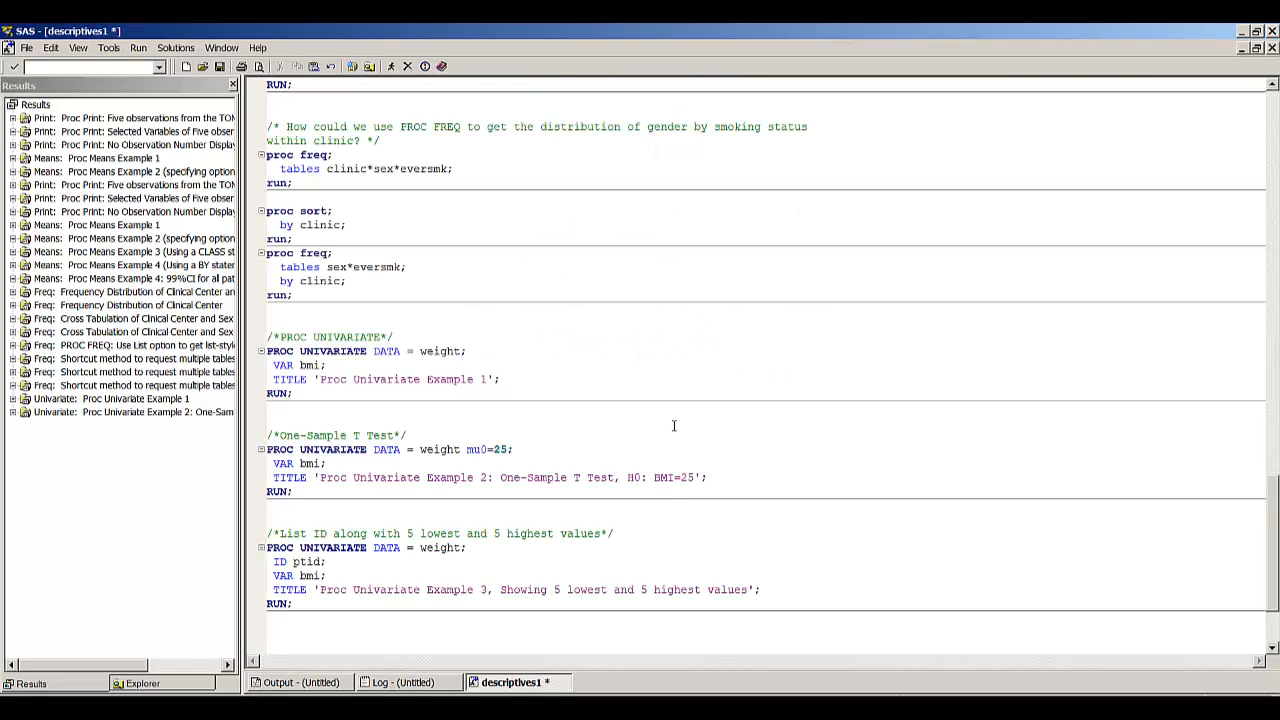
{"action": "key", "text": "Down"}
{"action": "key", "text": "Down"}
{"action": "key", "text": "Down"}
{"action": "key", "text": "Down"}
{"action": "key", "text": "Home"}
{"action": "key", "text": "shift+Down"}
{"action": "key", "text": "shift+Down"}
{"action": "key", "text": "shift+Down"}
{"action": "key", "text": "shift+Down"}
{"action": "key", "text": "shift+Down"}
{"action": "left_click", "coordinate": [394, 69]}
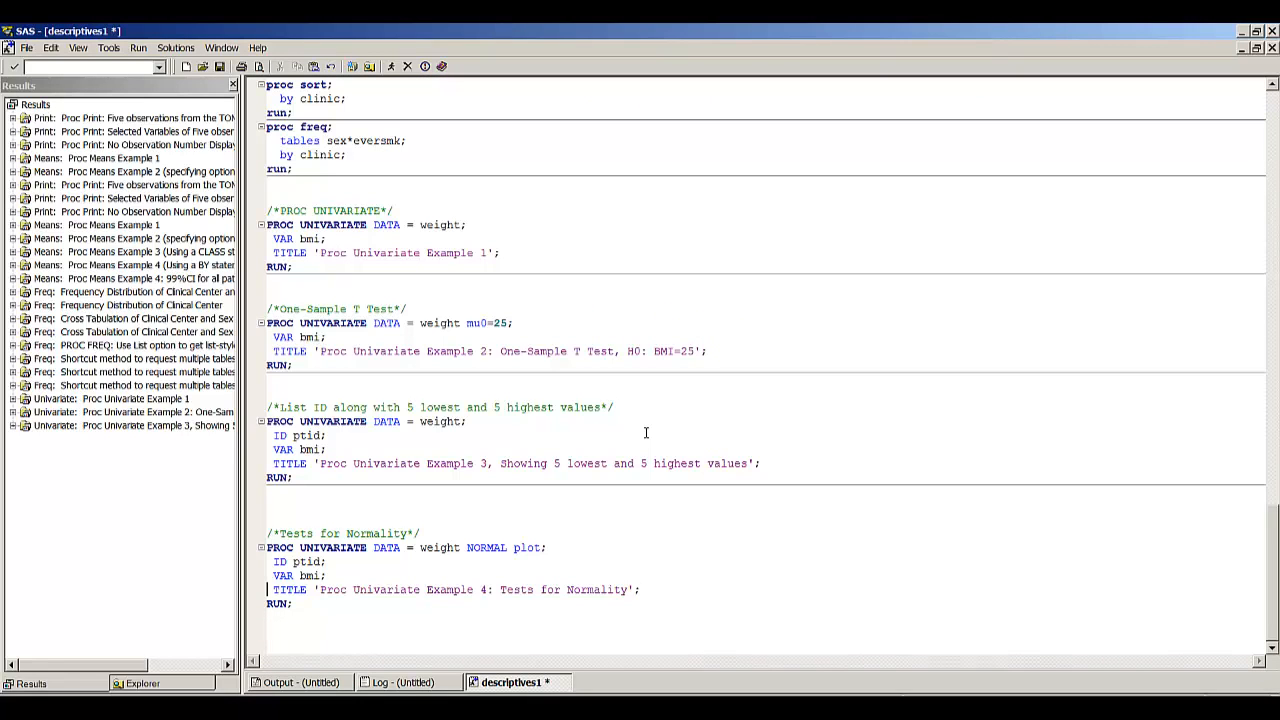
- Run the PROC UNIVARIATE Example 4 step on bmi with the NORMAL and plot options
{"action": "key", "text": "Up"}
{"action": "key", "text": "Up"}
{"action": "key", "text": "Up"}
{"action": "key", "text": "Right"}
{"action": "key", "text": "Left"}
{"action": "key", "text": "Left"}
{"action": "key", "text": "Left"}
{"action": "key", "text": "Left"}
{"action": "key", "text": "Left"}
{"action": "key", "text": "Left"}
{"action": "key", "text": "shift+Down"}
{"action": "key", "text": "shift+Down"}
{"action": "key", "text": "shift+Down"}
{"action": "key", "text": "shift+Down"}
{"action": "key", "text": "shift+Down"}
{"action": "key", "text": "F3"}
- Review the Example 4 output pages, covering moments, normality tests, quantiles, extreme observations, the boxplot and the normal probability plot
{"action": "key", "text": "Page_Up"}
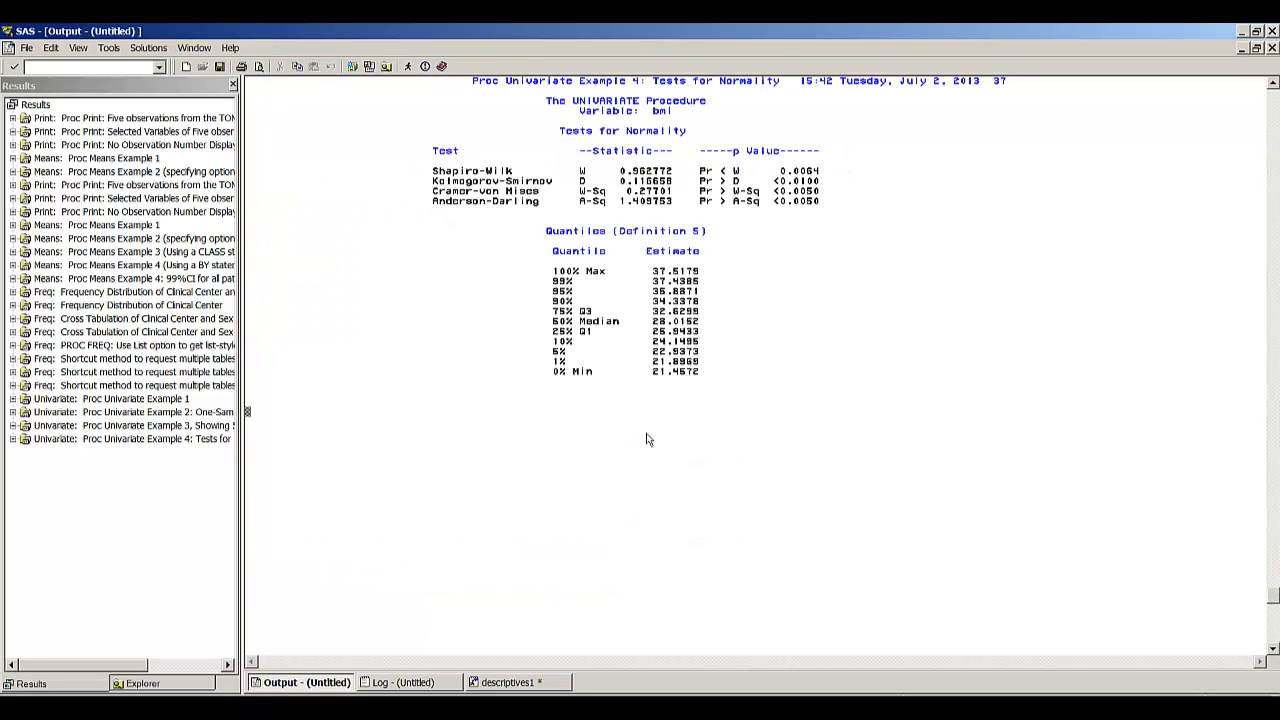
{"action": "key", "text": "Page_Up"}
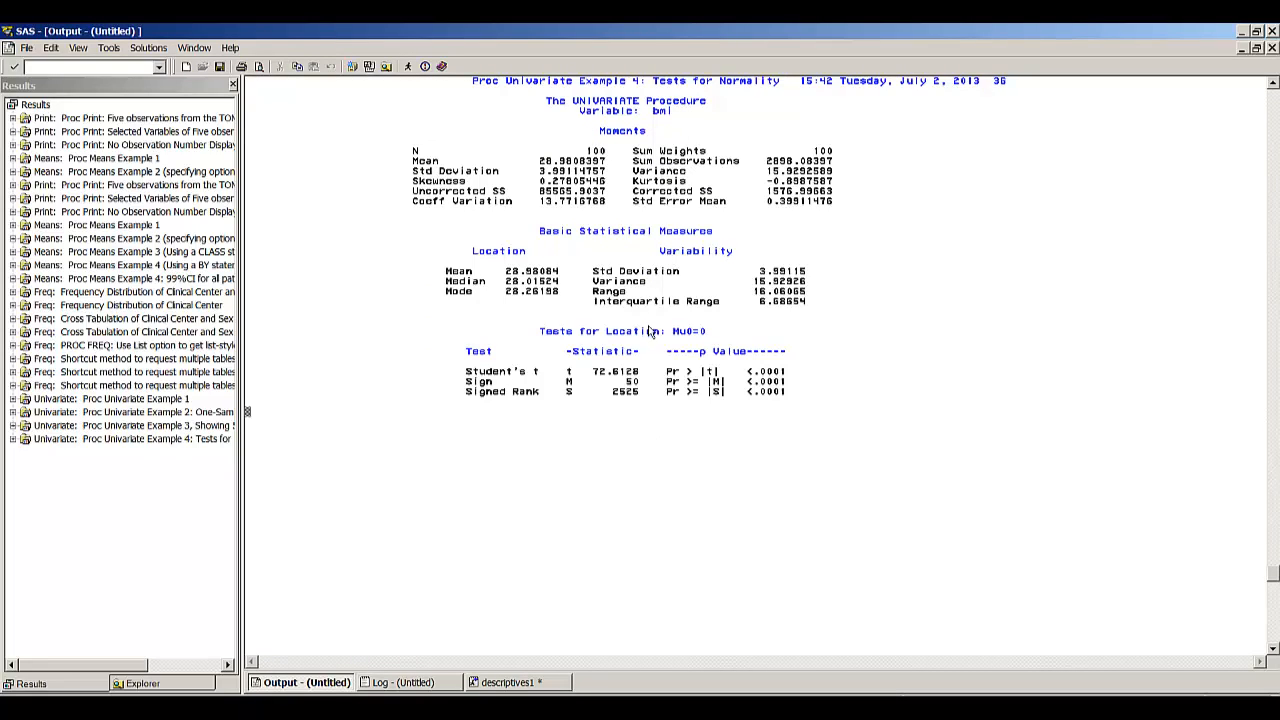
{"action": "key", "text": "Page_Down"}
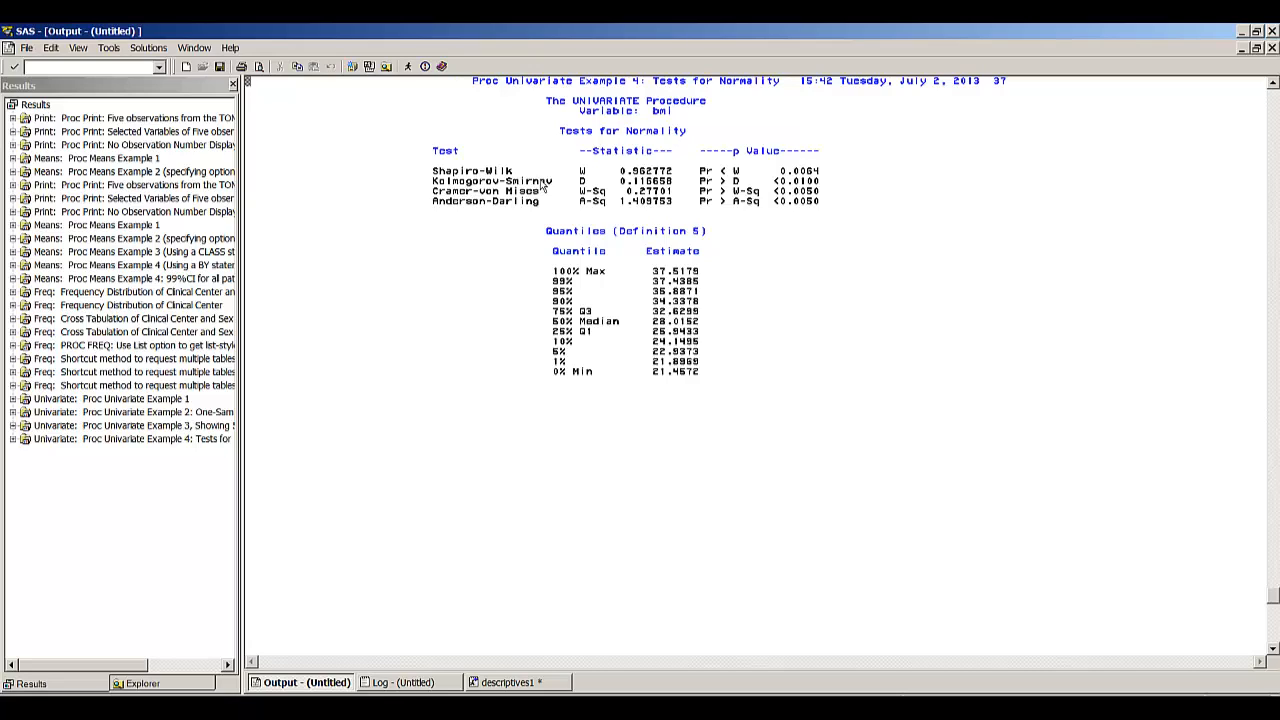
{"action": "scroll", "coordinate": [547, 184], "scroll_direction": "down", "scroll_amount": 1}
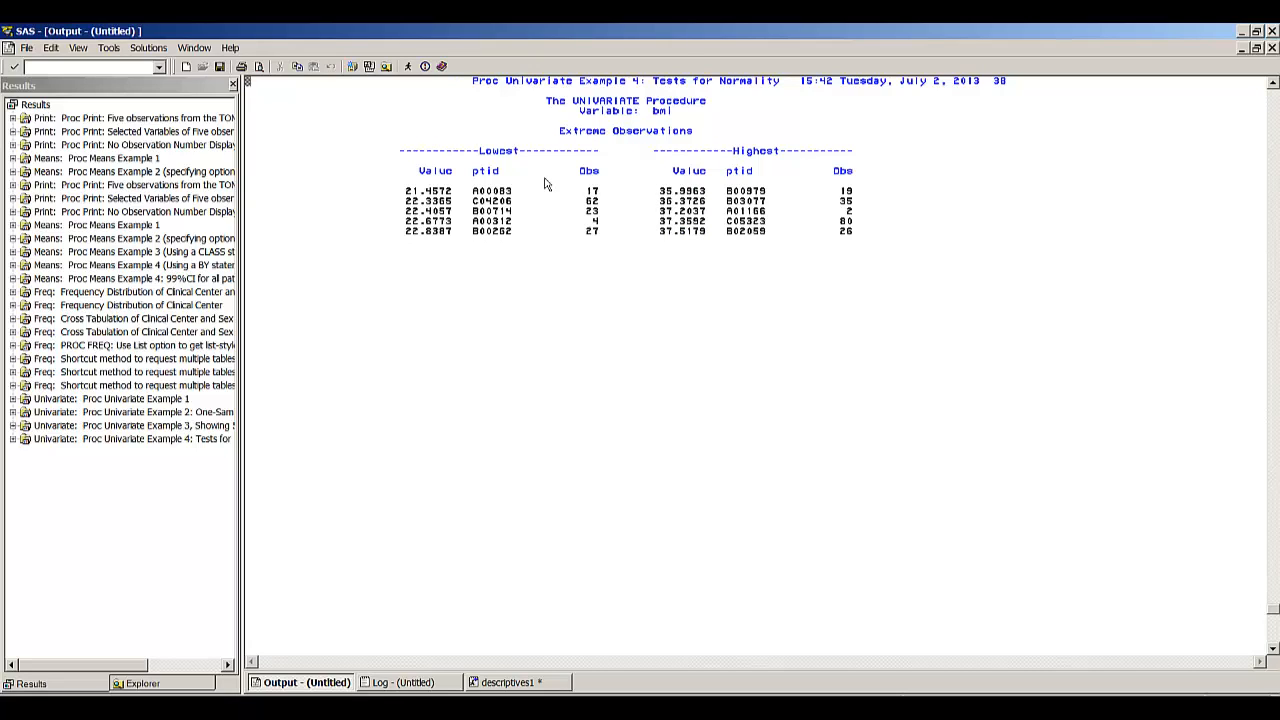
{"action": "scroll", "coordinate": [547, 184], "scroll_direction": "down", "scroll_amount": 1}
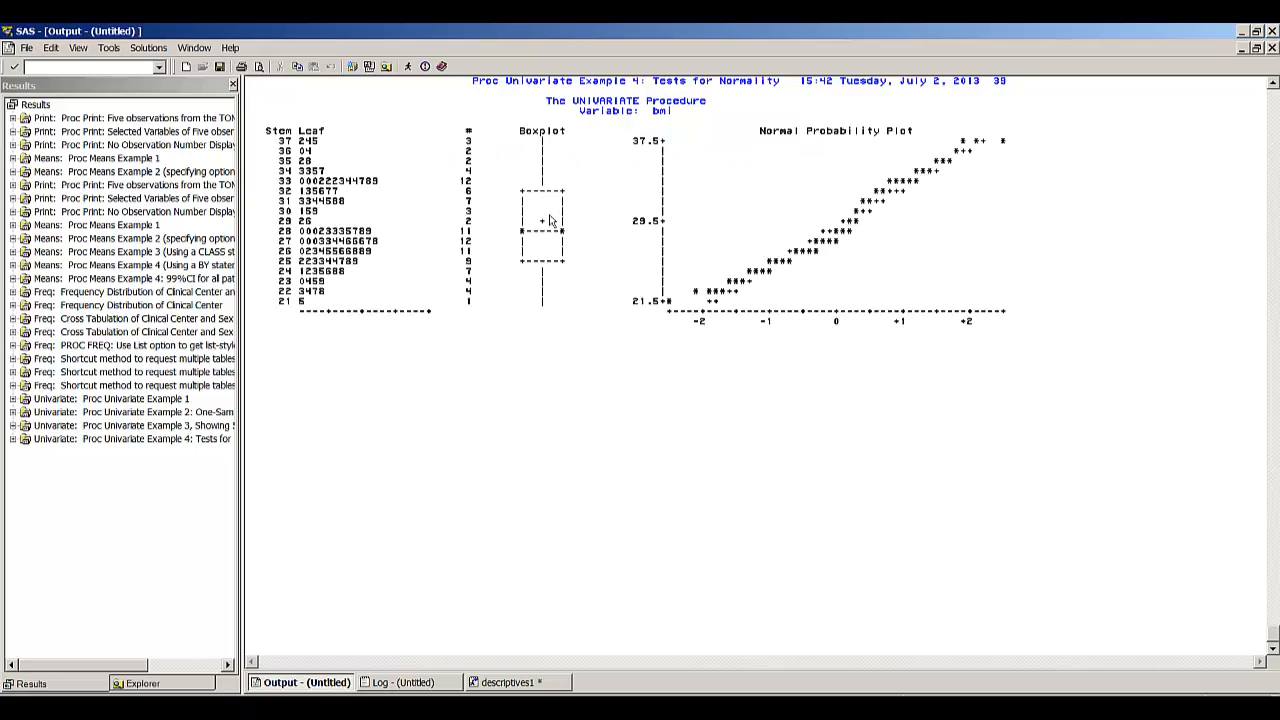